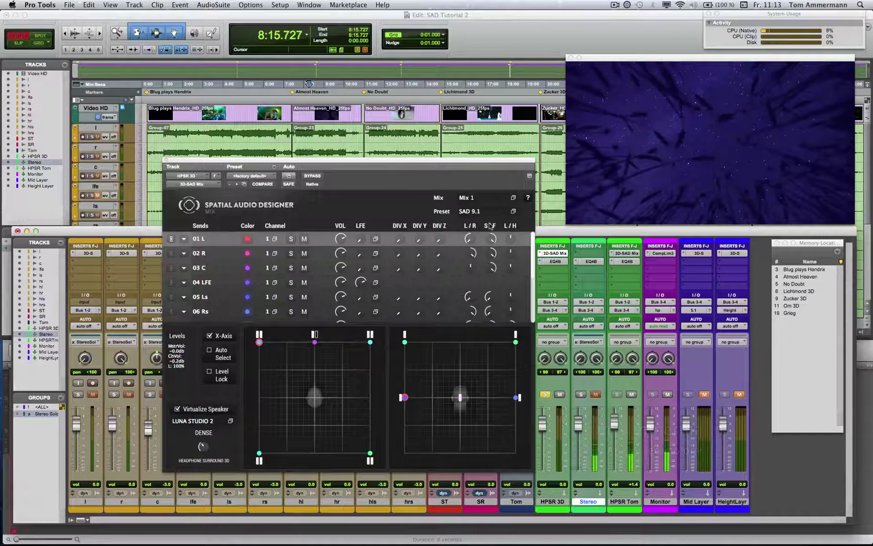
Step: Keep the mix named Mix 1 and confirm the send plugin stays assigned to Mix 1
left_click(515, 200)
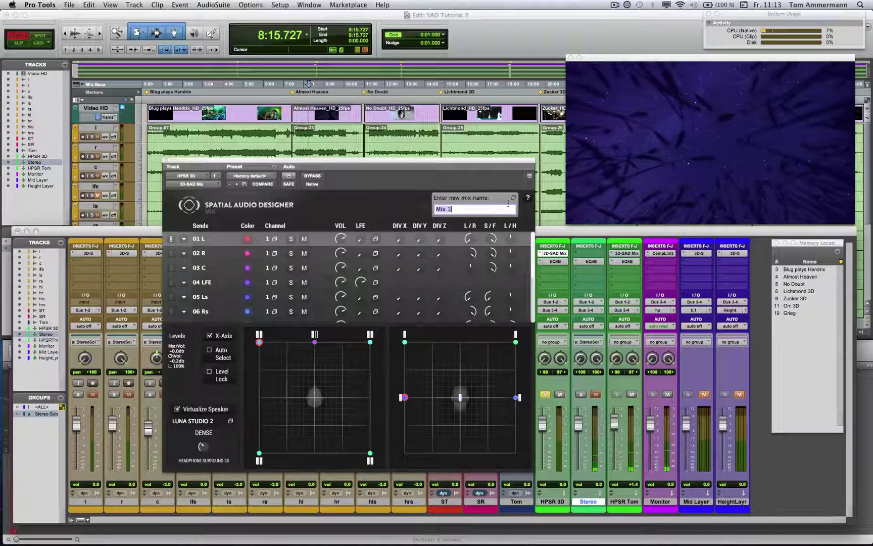
left_click(514, 200)
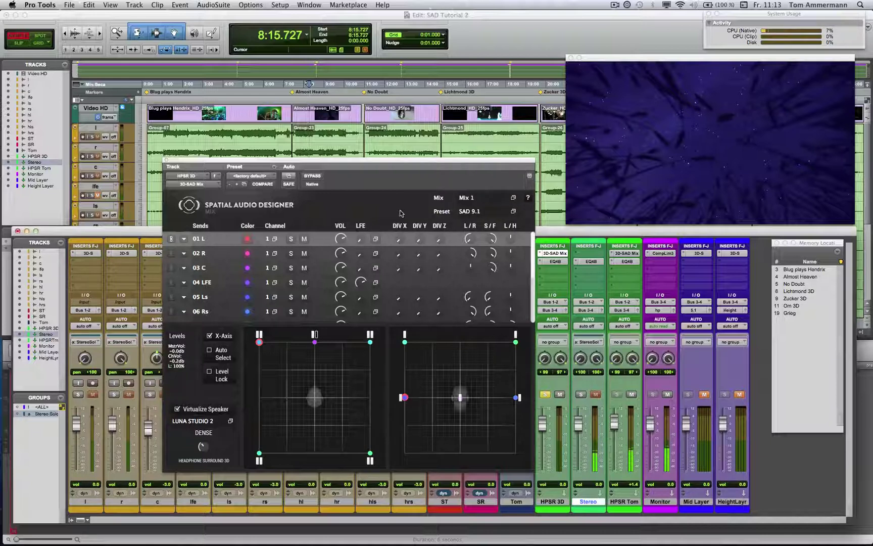
left_click(89, 253)
left_click(124, 253)
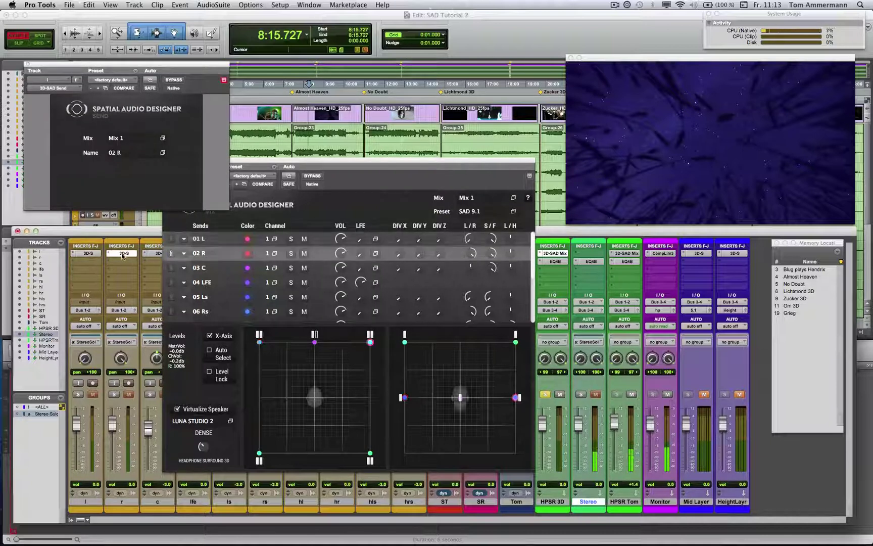
left_click(123, 139)
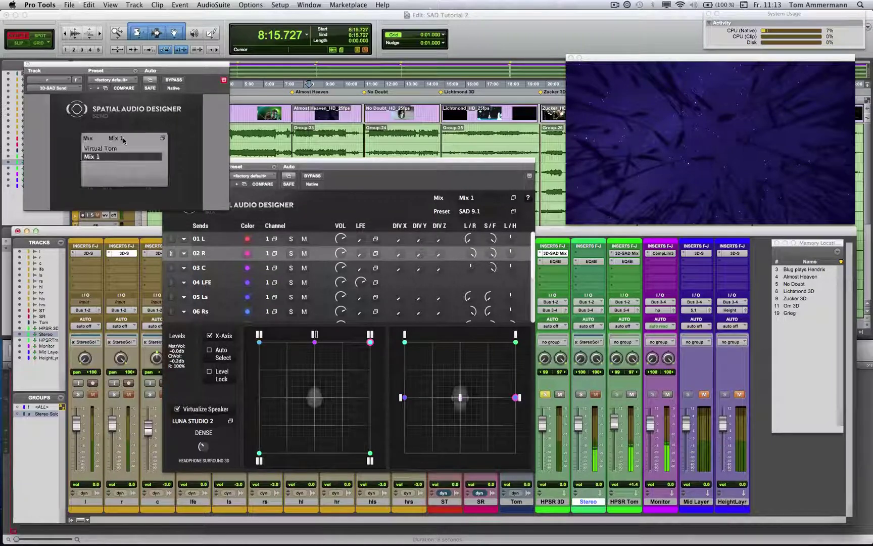
left_click(165, 140)
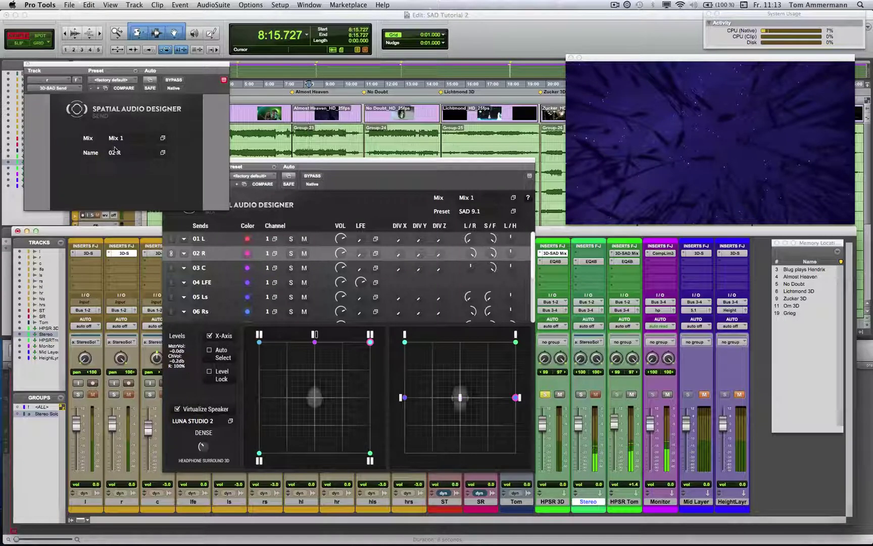
left_click(28, 65)
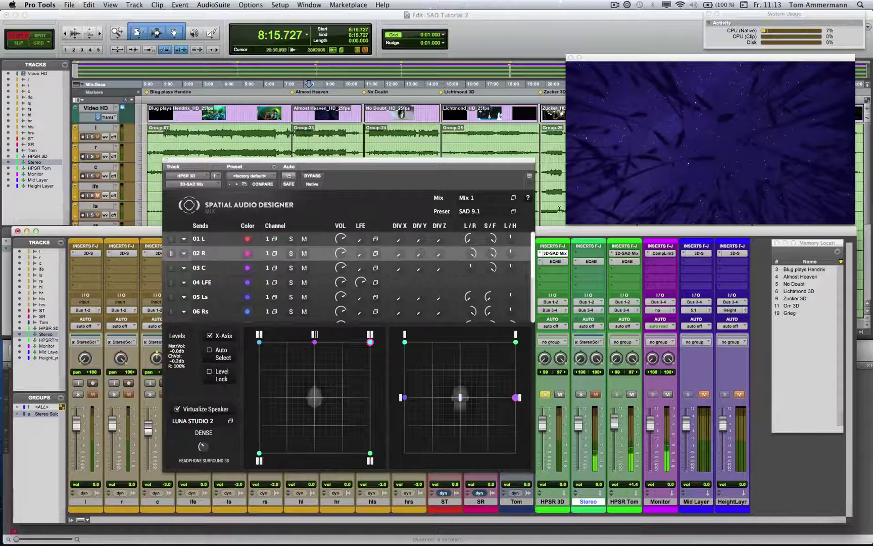
Step: Browse the Spatial Audio Designer user manual, then close it
left_click(527, 198)
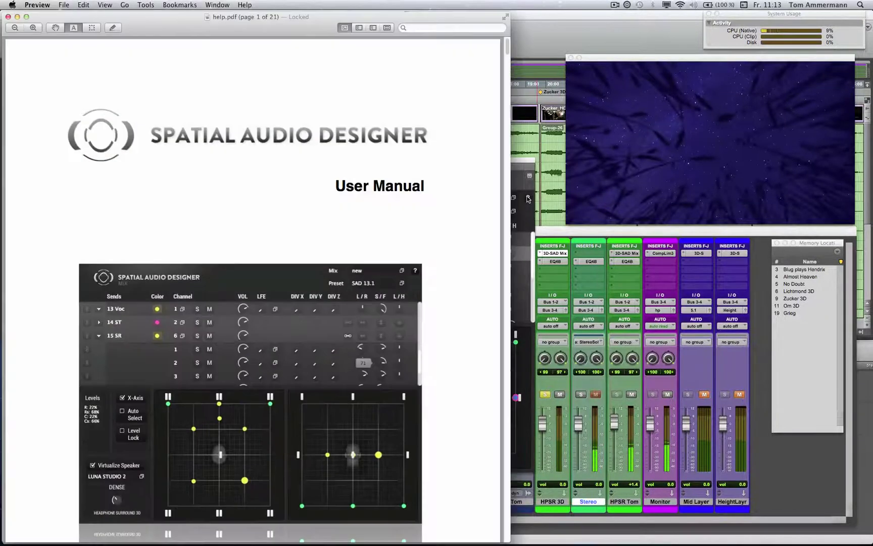
scroll(311, 215, "down", 10)
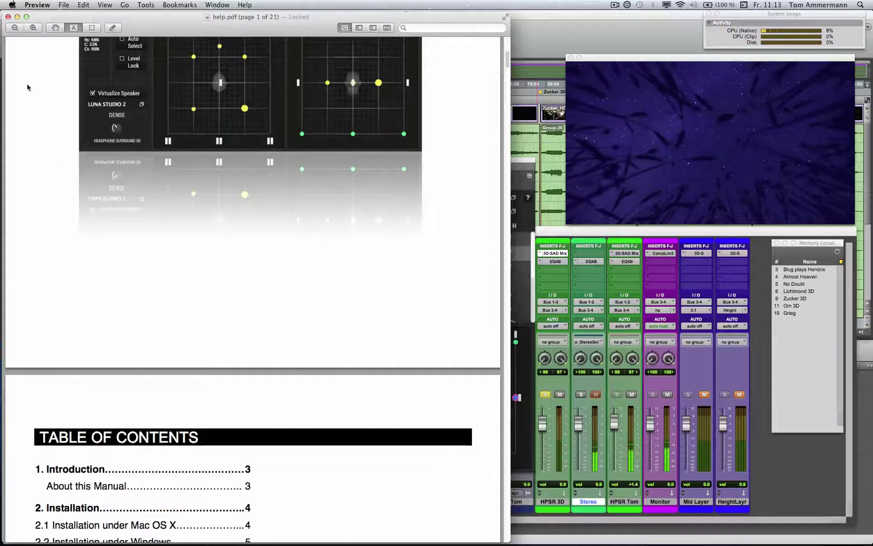
left_click(8, 16)
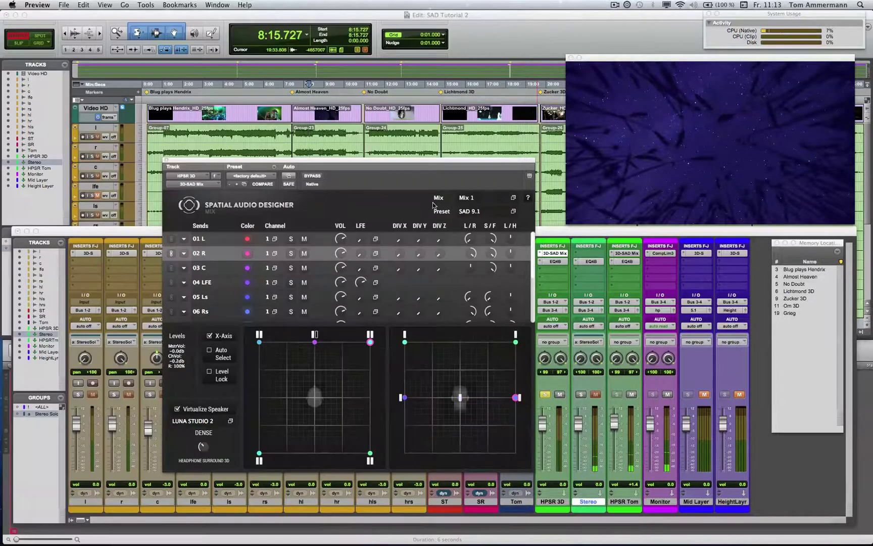
Step: Review the speaker layout presets without changing the layout
left_click(477, 213)
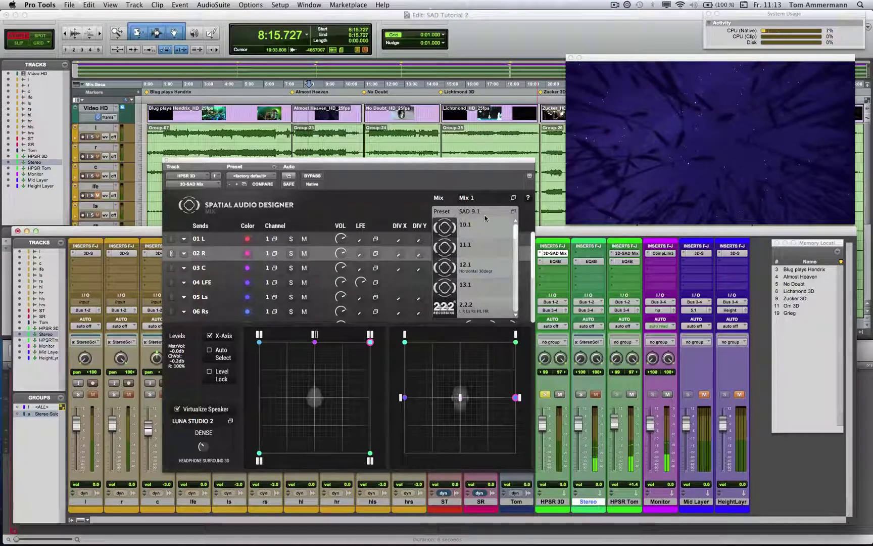
scroll(487, 266, "down", 5)
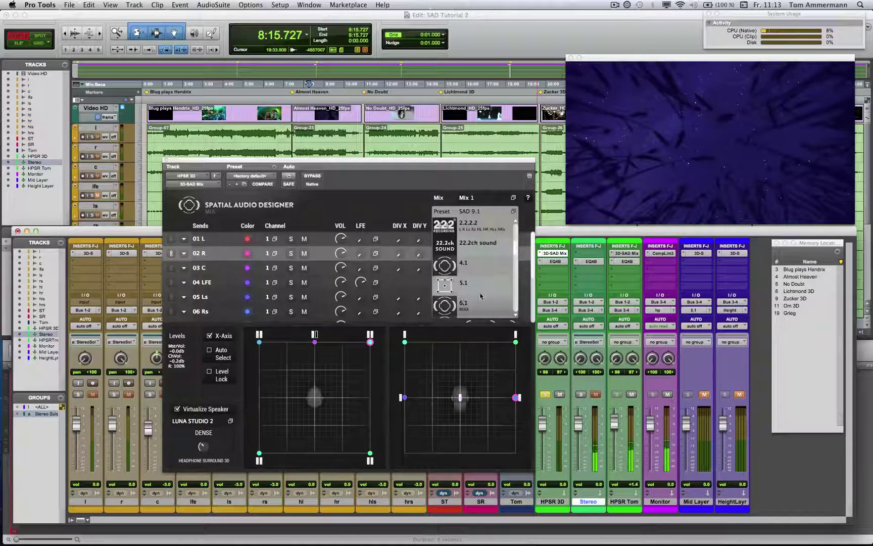
scroll(481, 290, "down", 5)
scroll(481, 292, "down", 5)
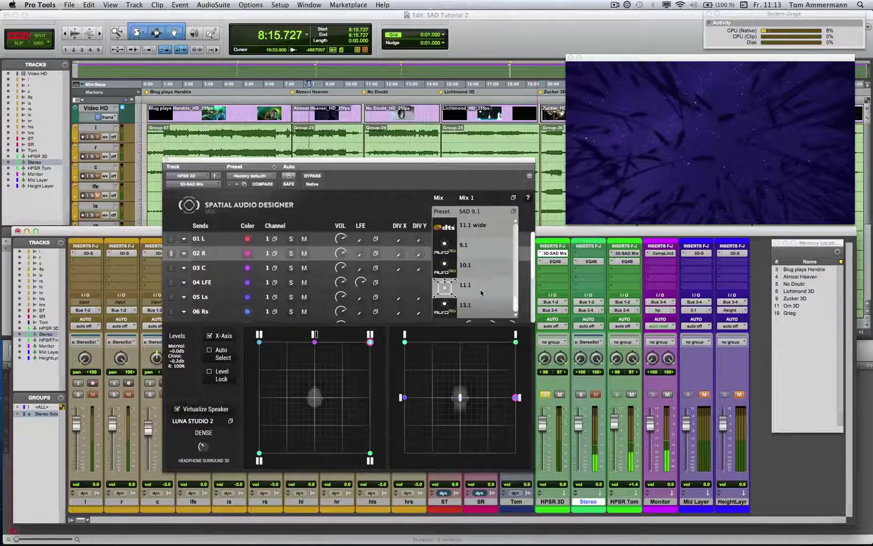
scroll(480, 292, "up", 10)
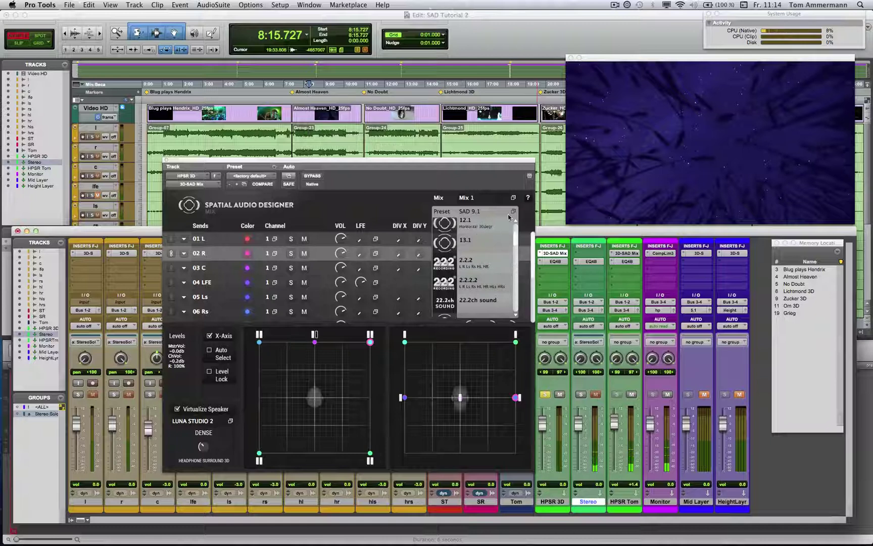
left_click(514, 213)
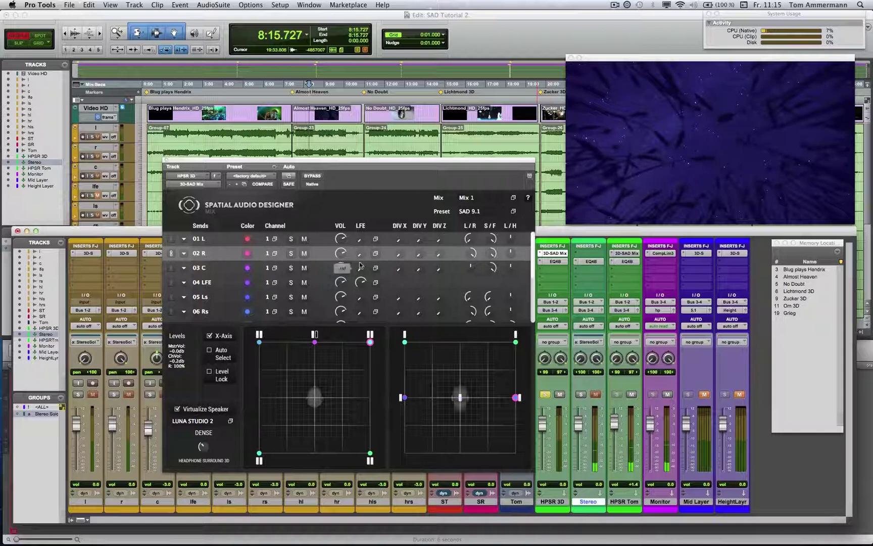
Step: Select sends 01 L, 03 C, 04 LFE and 05 Ls, then drop 03 C and 04 LFE
left_click(173, 241)
left_click(173, 270, "shift")
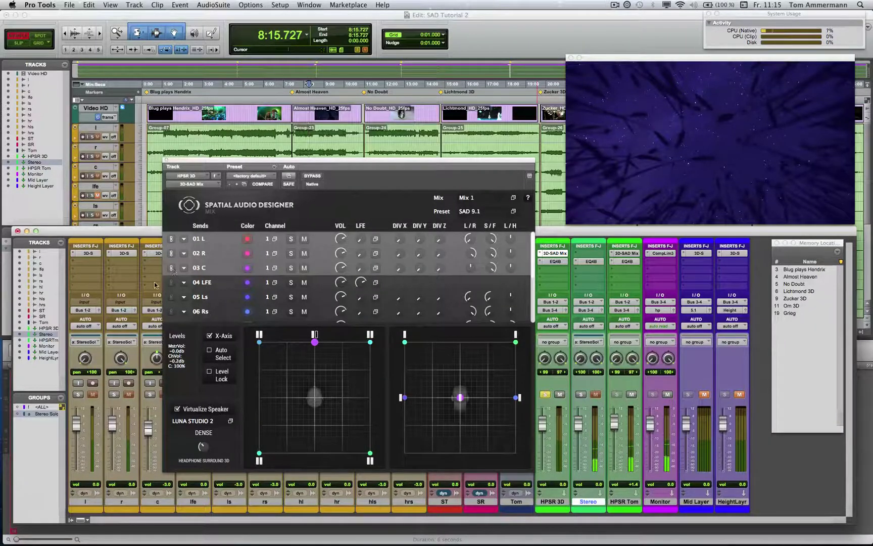
left_click(173, 283, "shift")
left_click(173, 301, "shift")
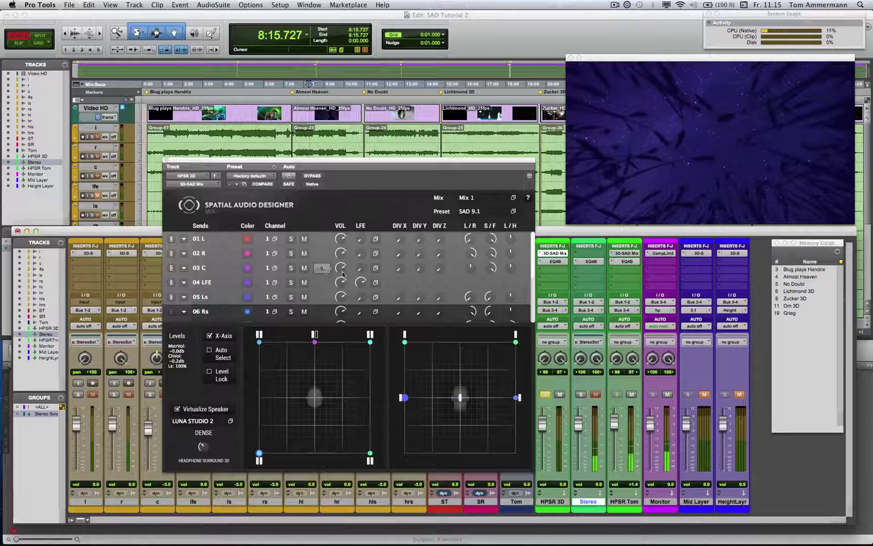
left_click(171, 268, "shift")
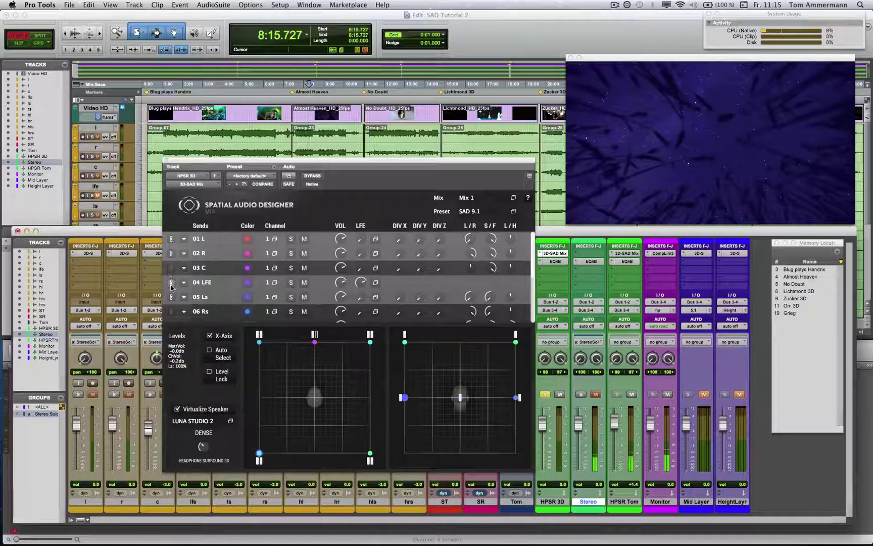
left_click(171, 282, "shift")
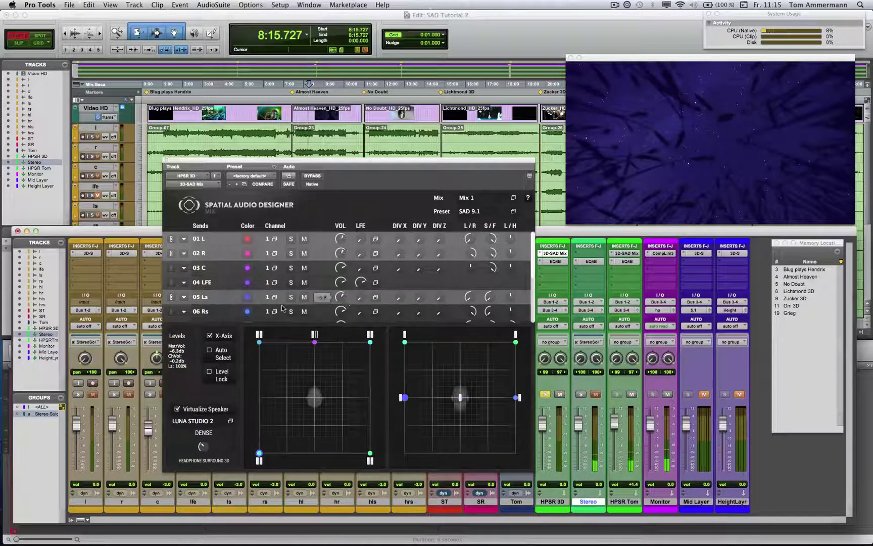
Step: Set send 05 Ls volume to 10, then reset it to default
scroll(343, 302, "down", 3)
scroll(344, 300, "up", 3)
scroll(344, 299, "down", 5)
mouse_move(342, 301)
scroll(342, 301, "up", 5)
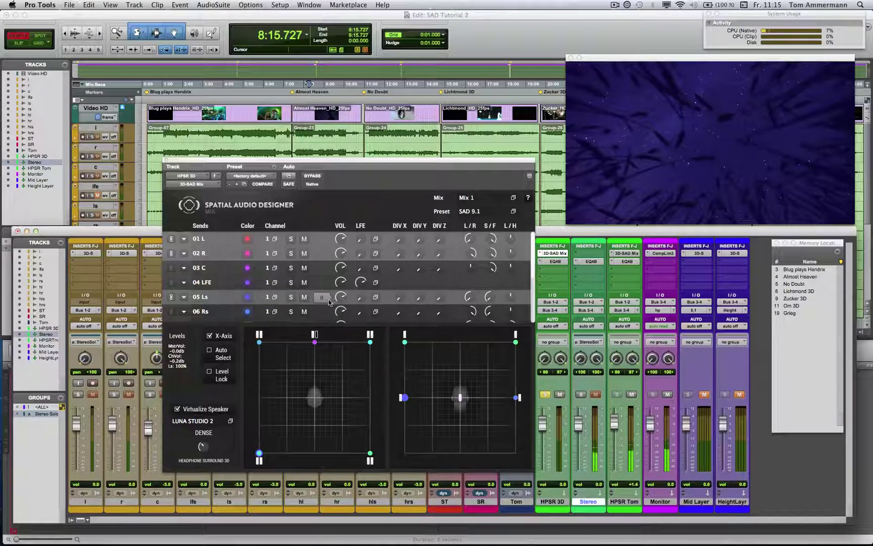
left_click(329, 298)
key("BackSpace")
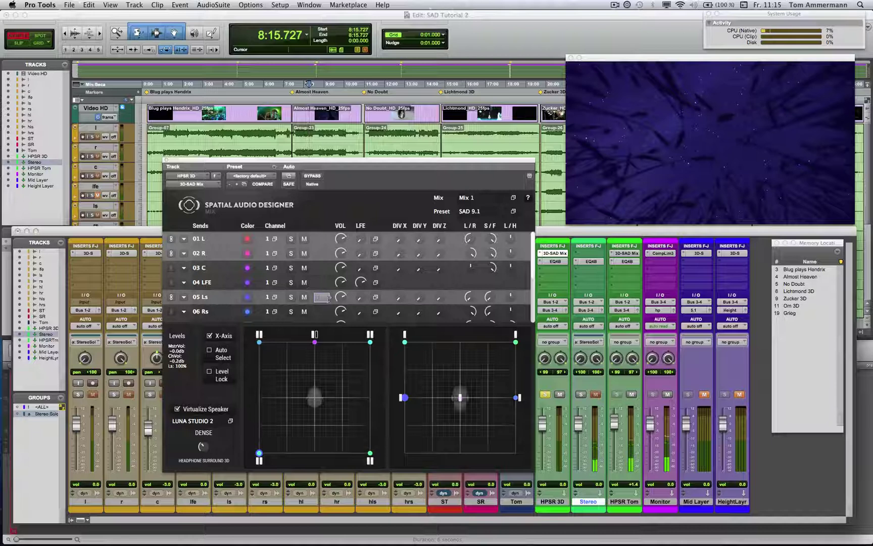
type("10")
key("Return")
left_click(324, 302, "alt")
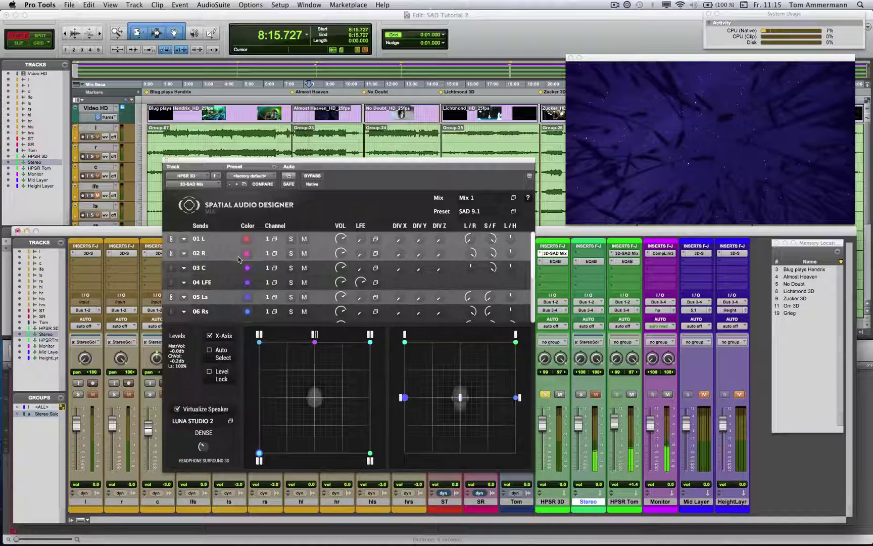
Step: Try different send selections, ending with only 01 L selected
left_click(230, 238)
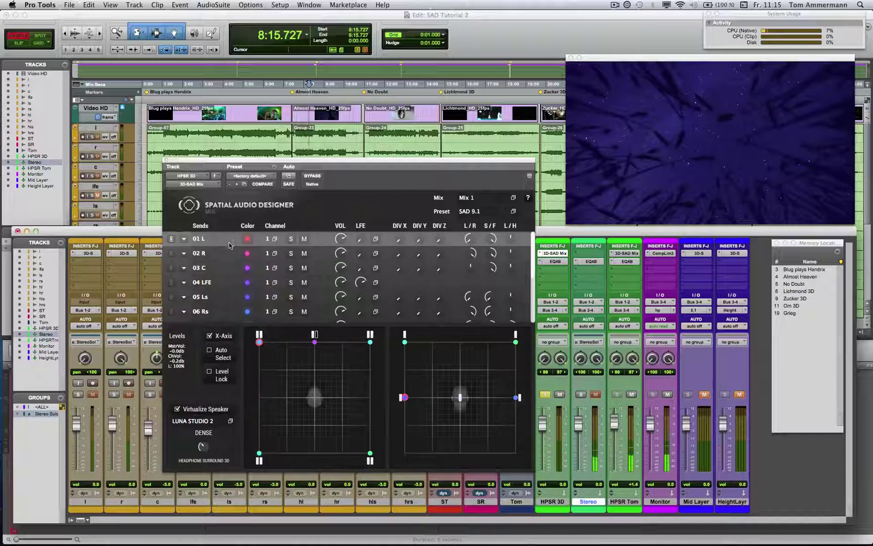
left_click(230, 287, "shift")
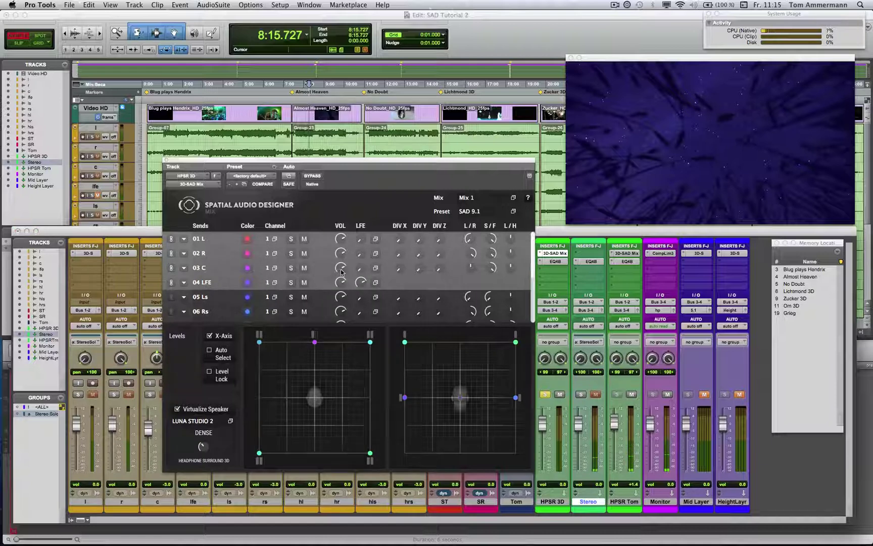
left_click(202, 252)
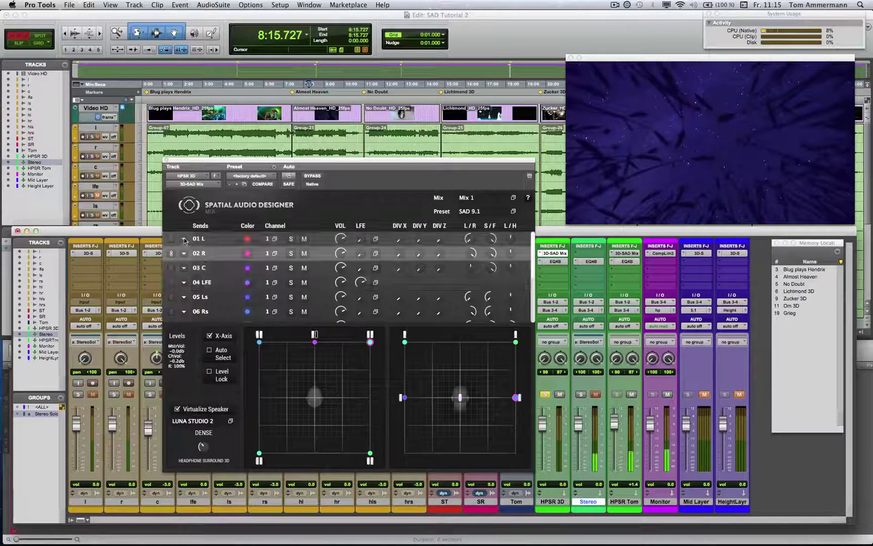
left_click(185, 240)
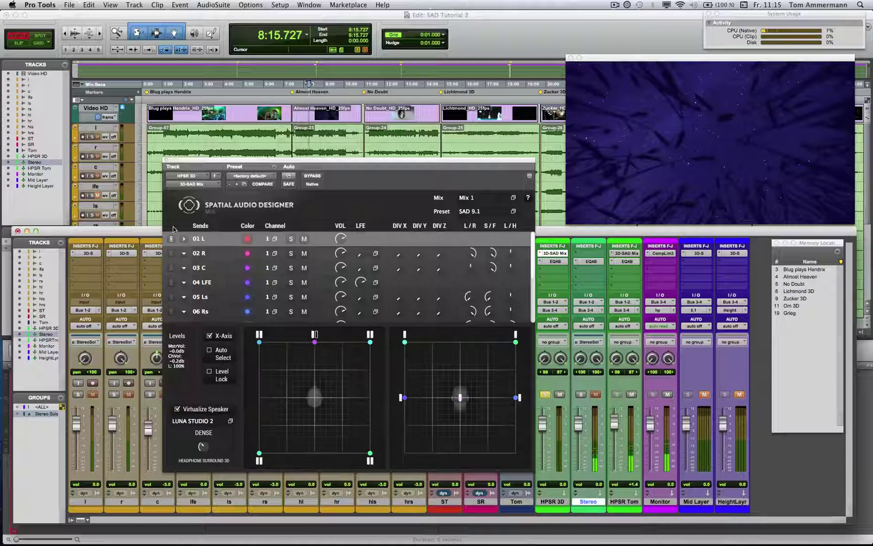
Step: Collapse all send rows, then expand only 01 L, 02 R and 03 C
left_click(184, 240)
left_click(185, 240)
left_click(184, 240)
left_click(184, 241, "alt")
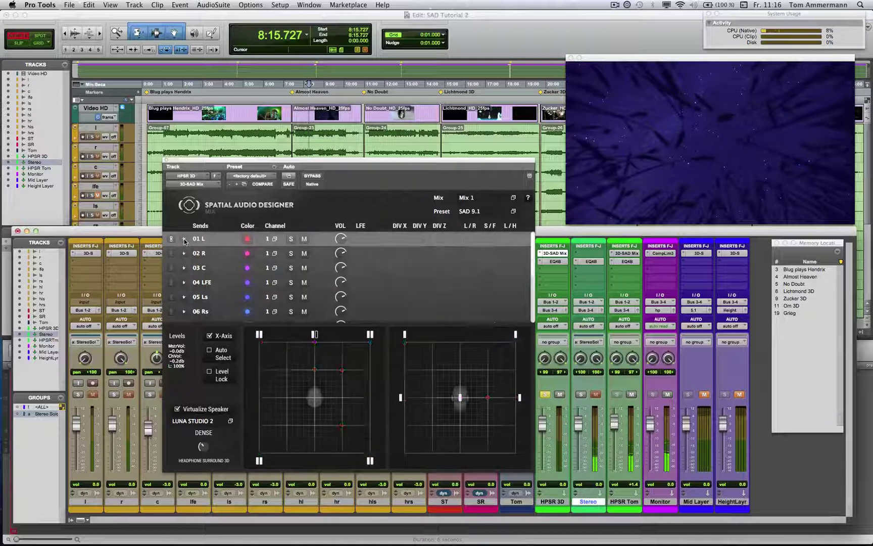
left_click(185, 240)
left_click(184, 254)
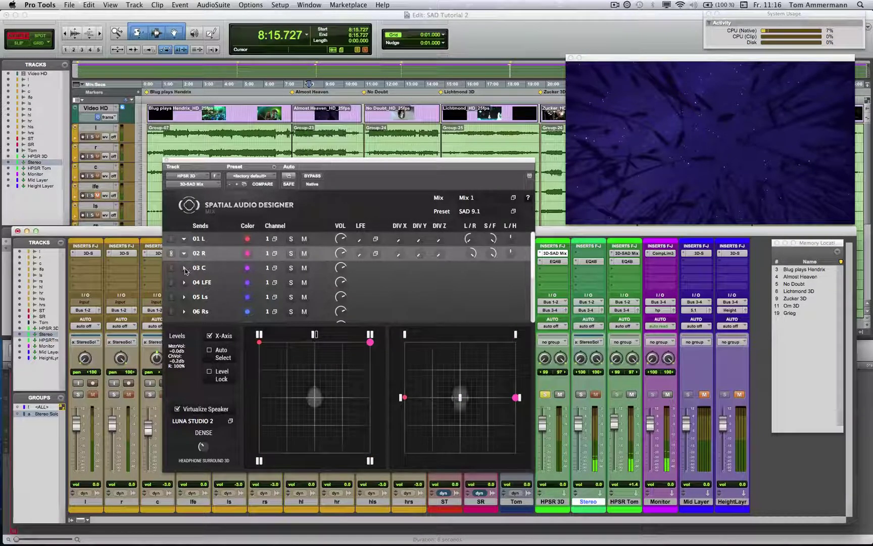
left_click(184, 268)
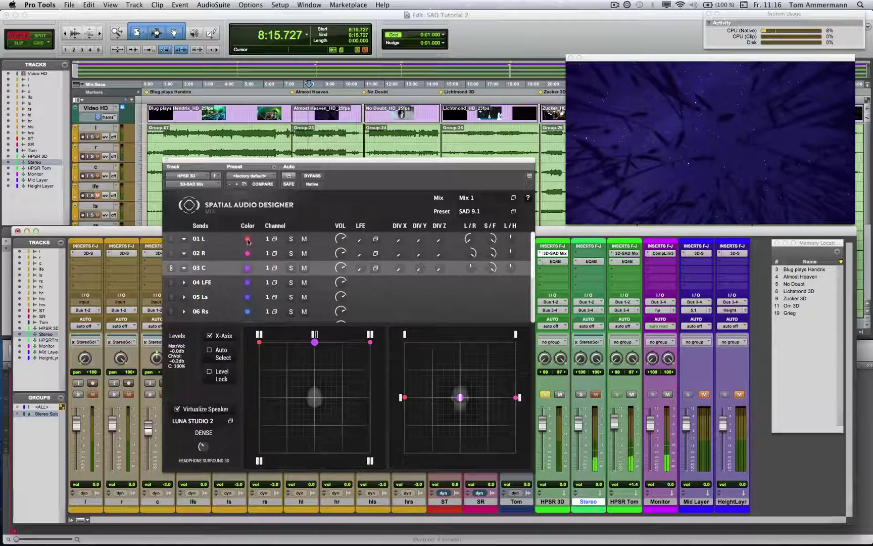
Step: Apply the CL preset to send 03 C and place its source at front centre
left_click(274, 269)
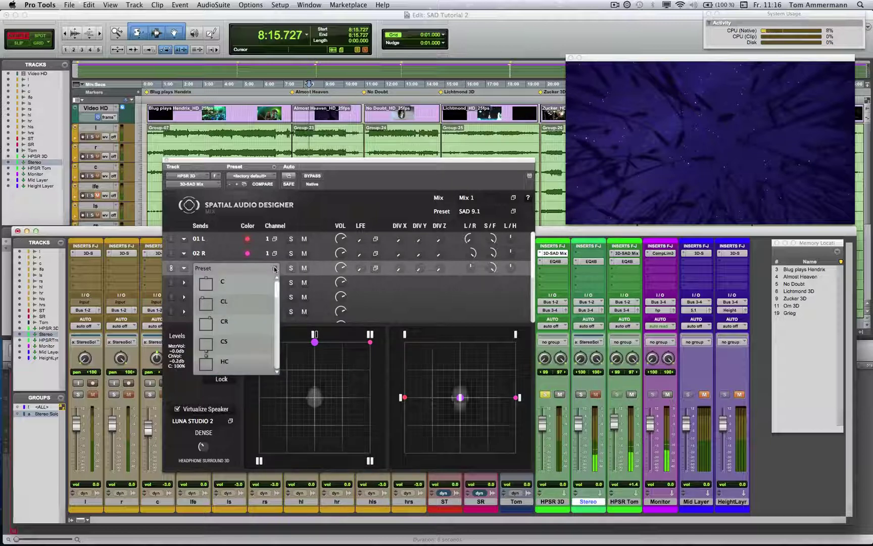
left_click(227, 307)
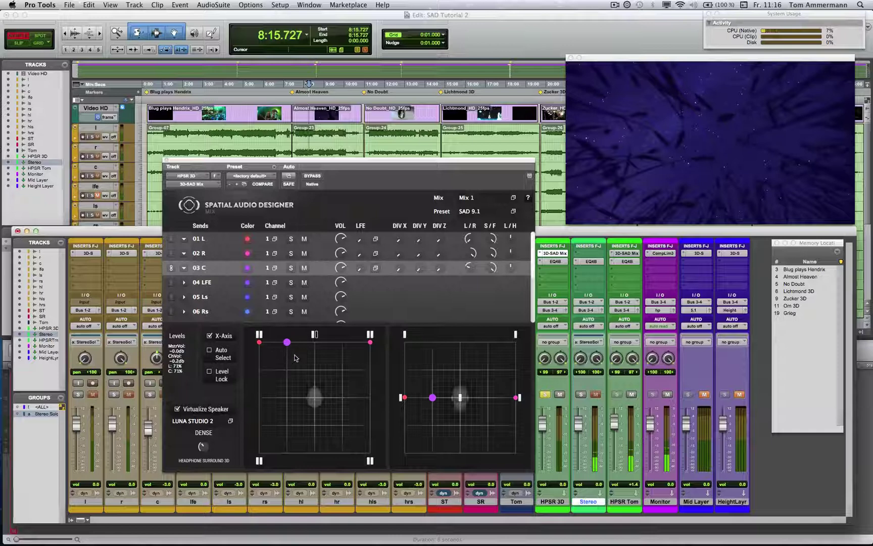
left_click_drag(287, 342, 315, 342)
Step: Expand the SR send, select its first sub-channel and view its presets without choosing one
scroll(219, 270, "down", 1)
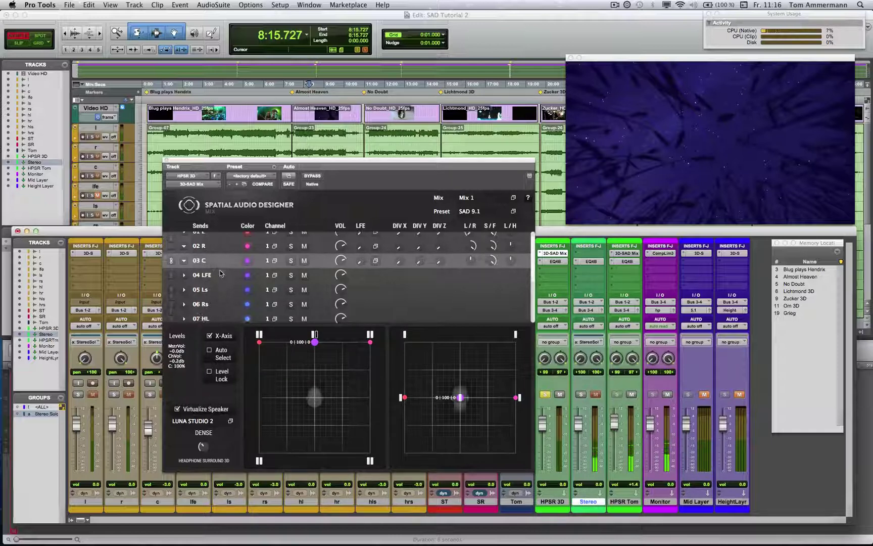
scroll(226, 268, "down", 5)
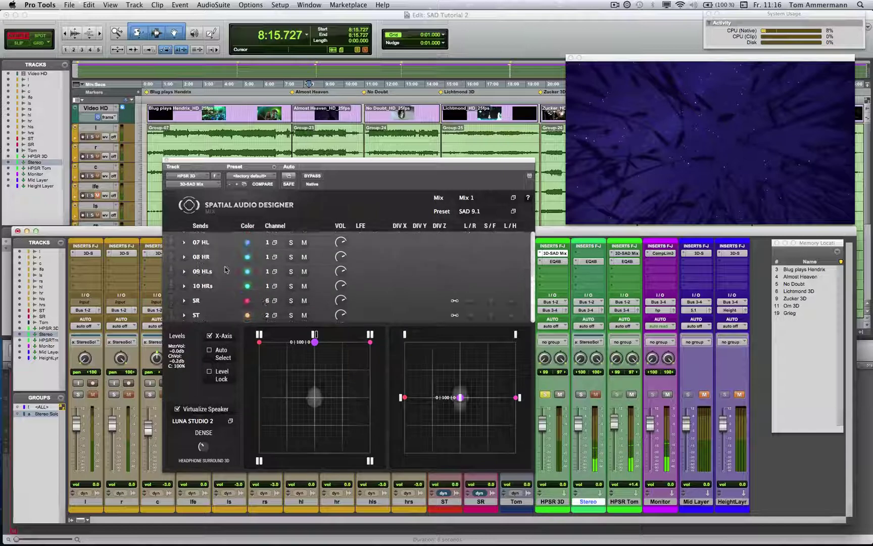
scroll(212, 301, "down", 1)
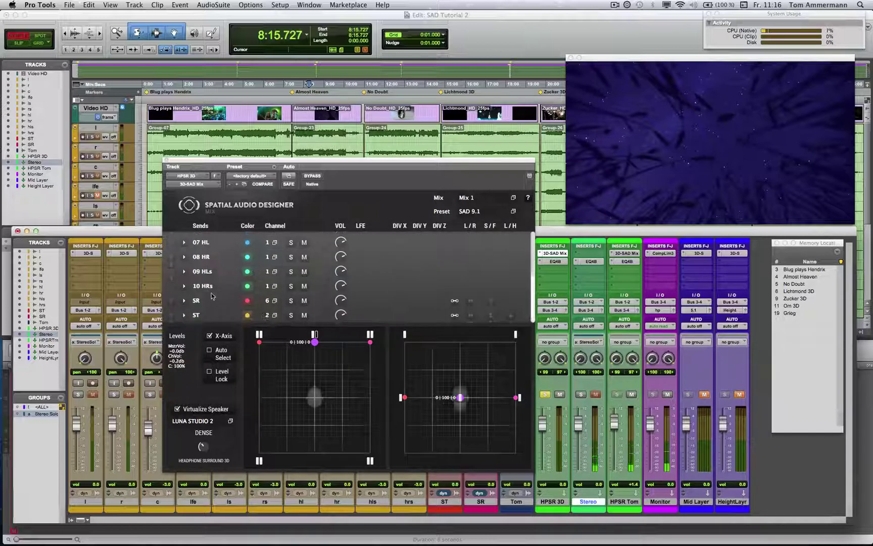
left_click(185, 301)
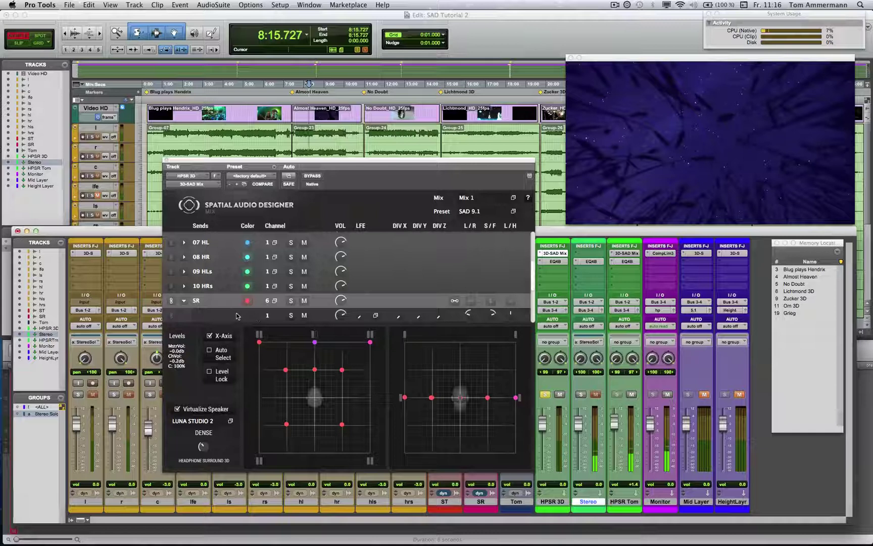
scroll(236, 311, "down", 1)
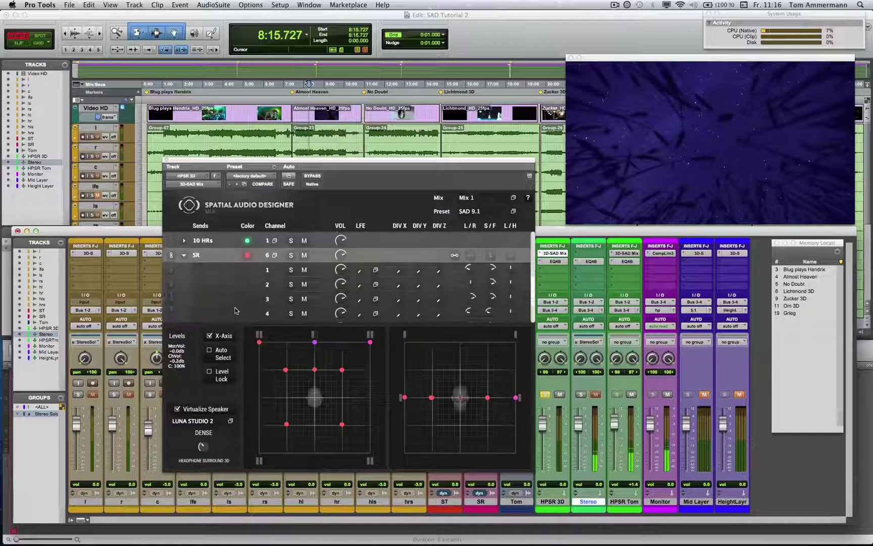
left_click(218, 271)
left_click(276, 256)
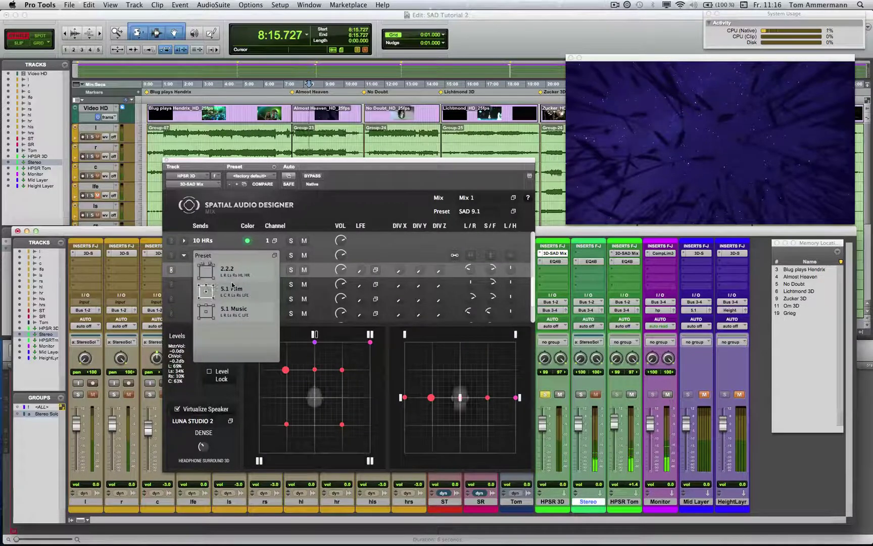
left_click(274, 256)
left_click(184, 256)
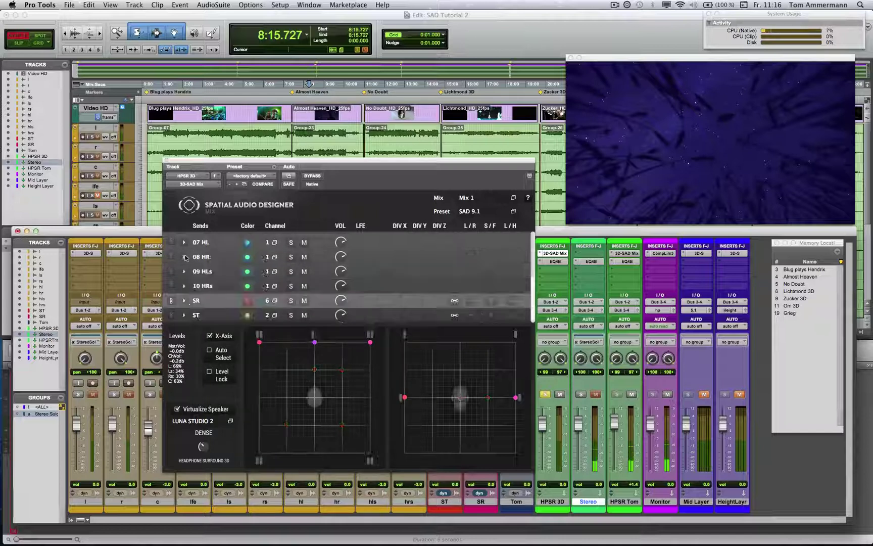
scroll(212, 268, "up", 5)
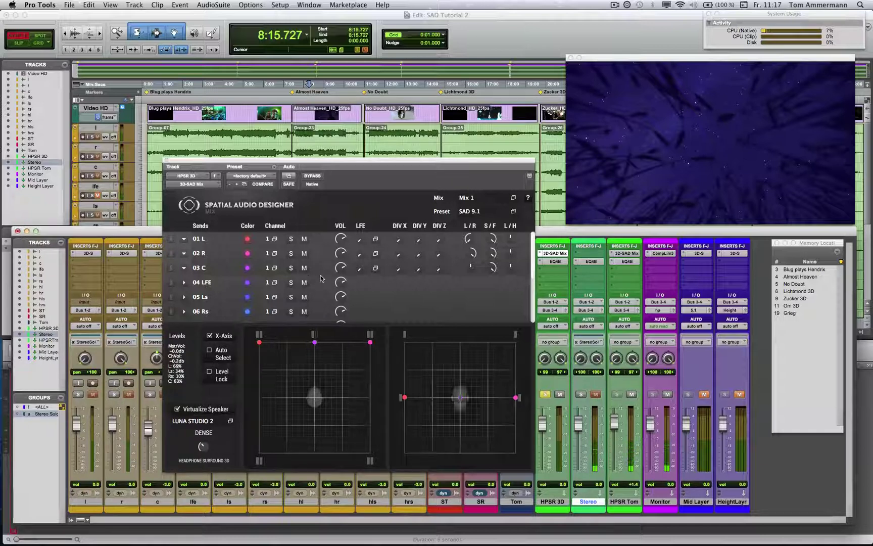
Step: Turn LFE only on for send 03 C, then switch it back off
left_click(376, 268)
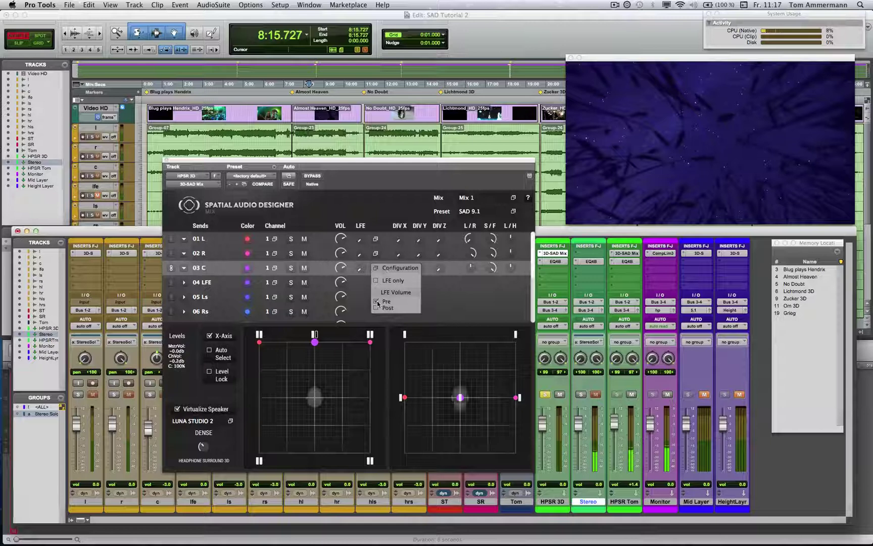
mouse_move(362, 272)
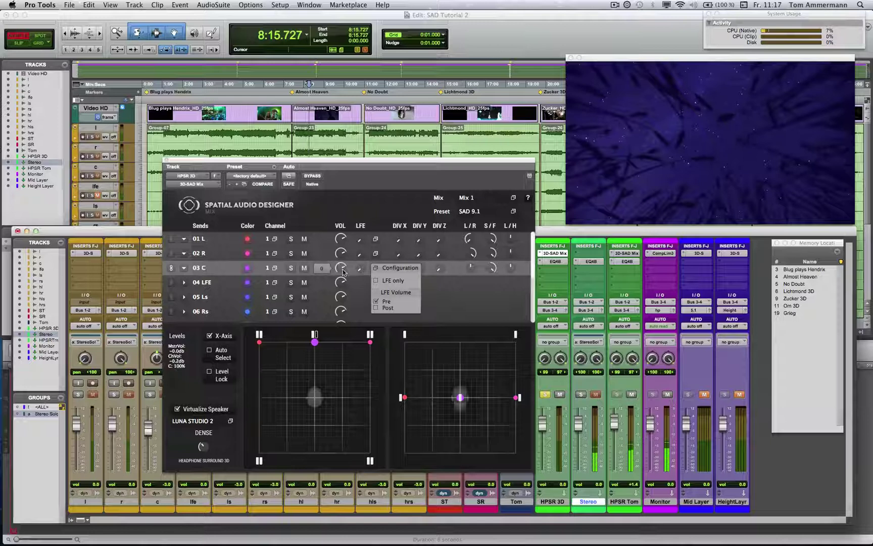
left_click(377, 281)
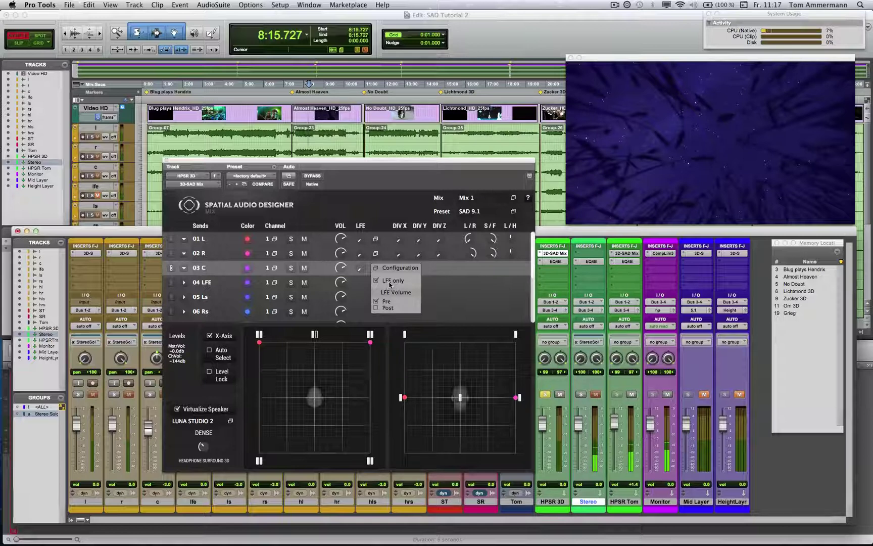
left_click(377, 281)
Step: Try 03 C's DIV X, DIV Y and DIV Z divergence, resetting each to zero
left_click(377, 269)
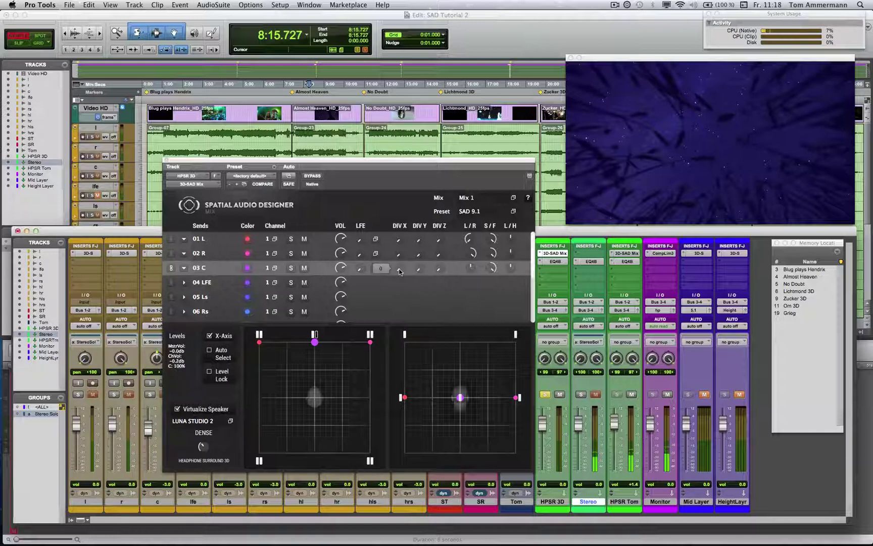
left_click_drag(399, 272, 454, 271)
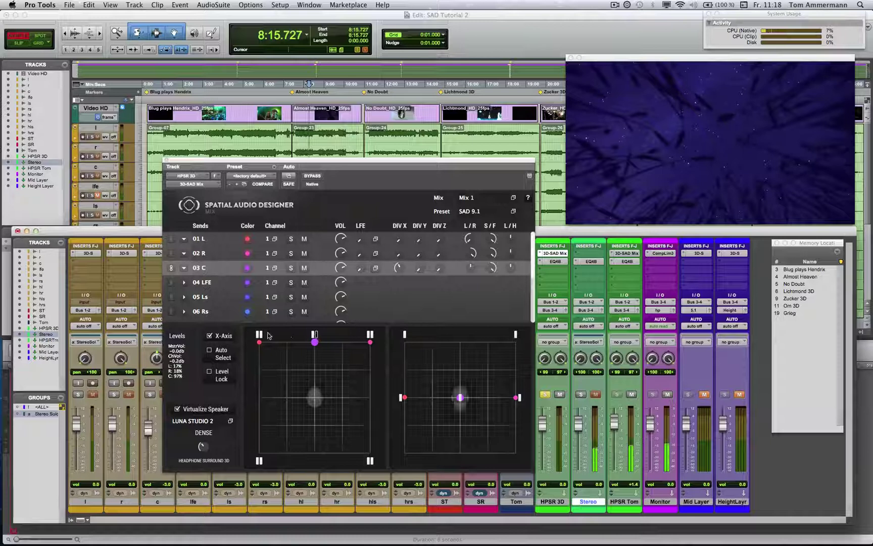
mouse_move(371, 338)
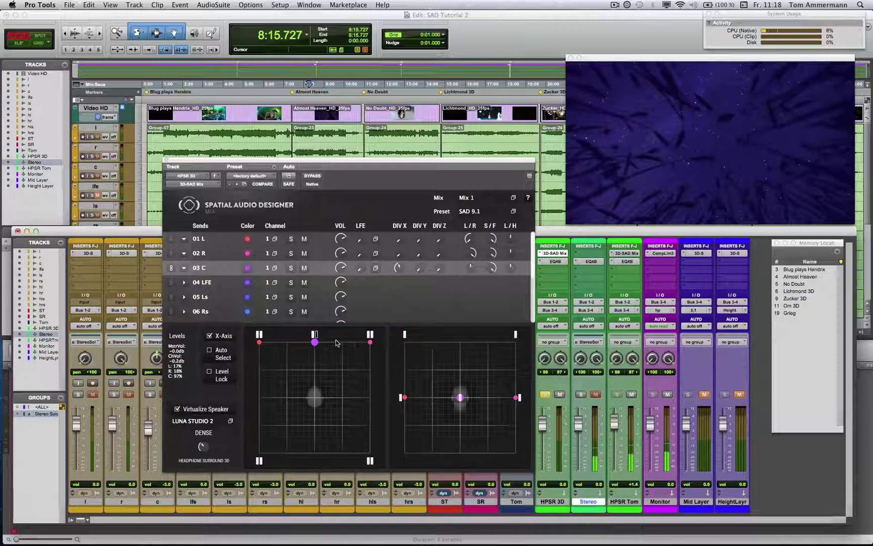
left_click(398, 268, "alt")
left_click(419, 268, "alt")
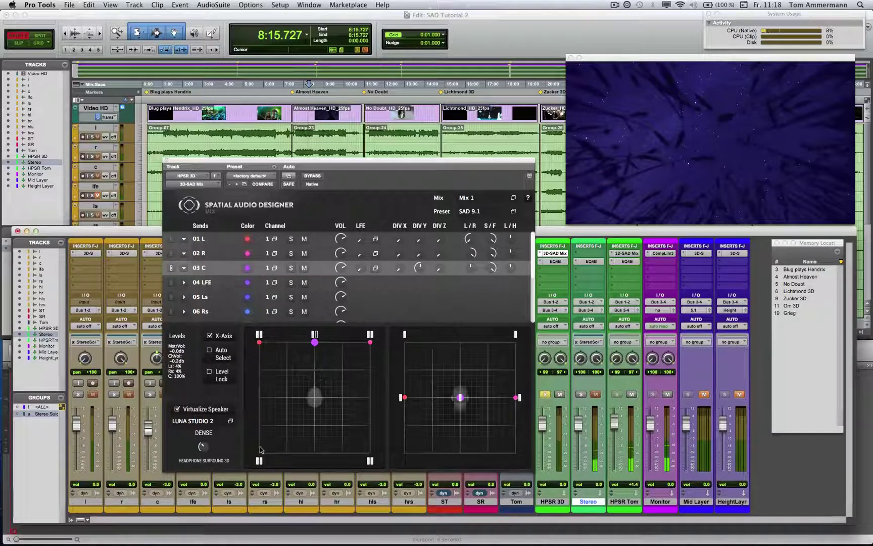
left_click(419, 268, "alt")
left_click(439, 269, "alt")
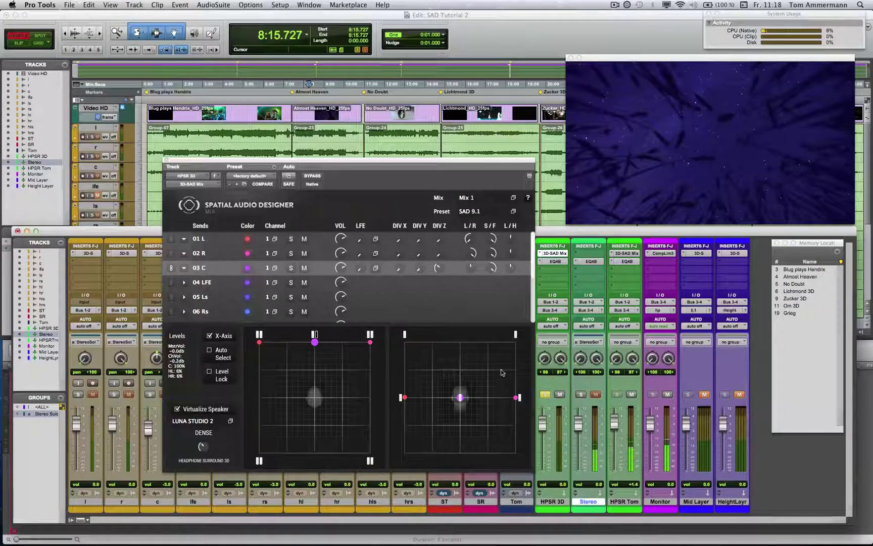
left_click(439, 268, "alt")
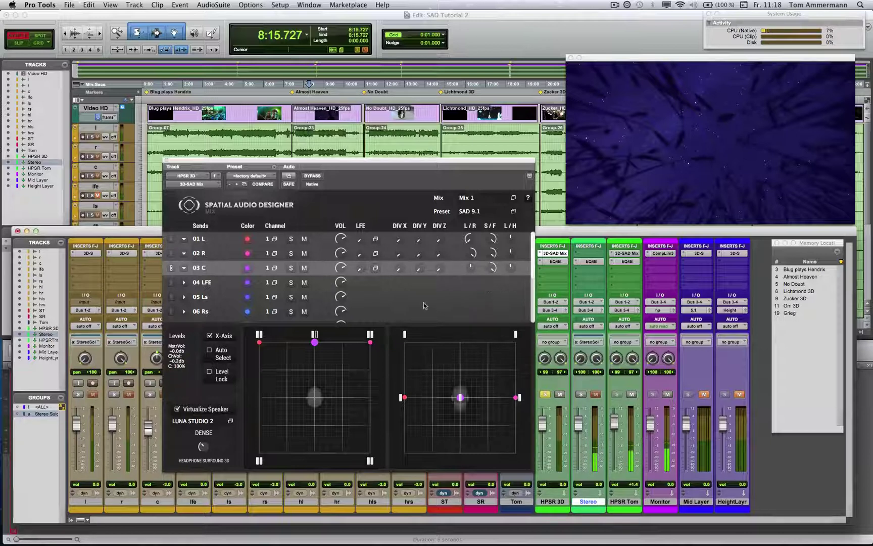
Step: Move the 03 C source sideways, then reset its left/right position to centre
left_click_drag(319, 365, 315, 342)
mouse_move(472, 271)
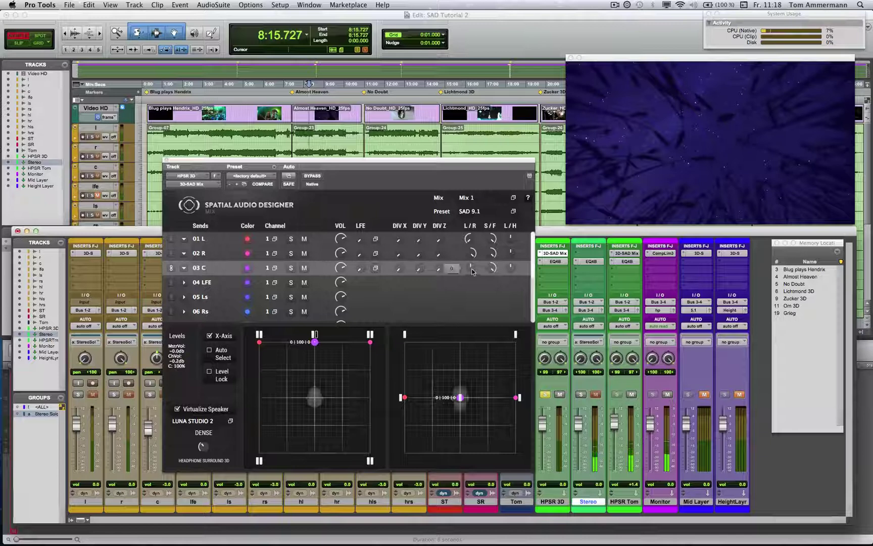
left_click_drag(472, 271, 455, 268)
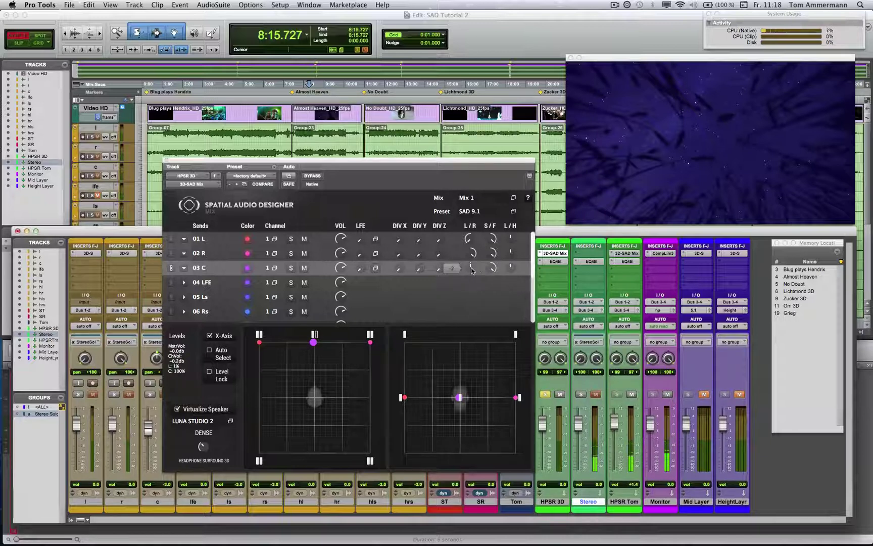
left_click(471, 271, "alt")
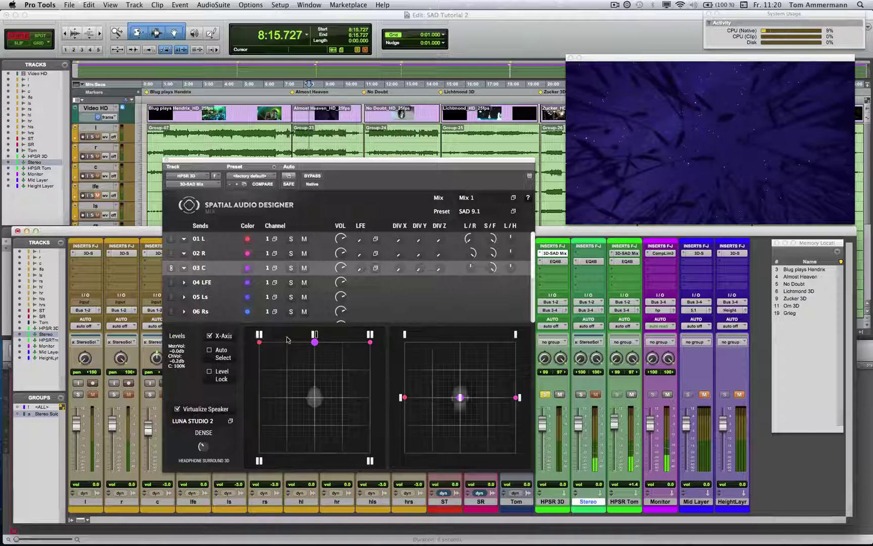
mouse_move(313, 337)
mouse_move(372, 338)
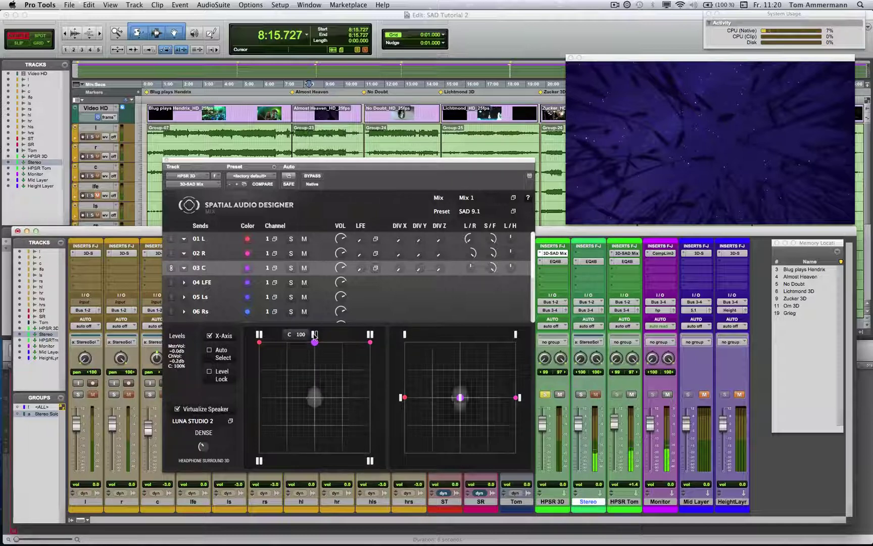
left_click_drag(314, 338, 319, 378)
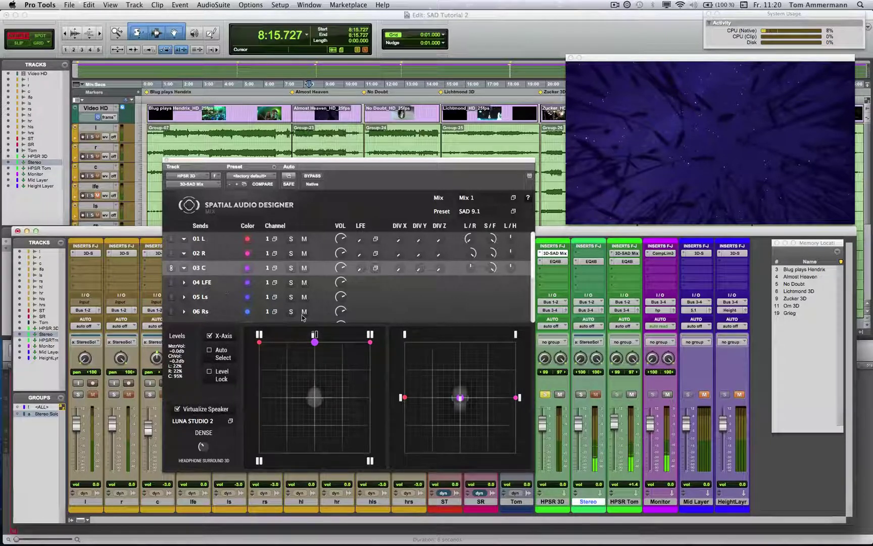
left_click_drag(317, 336, 311, 431)
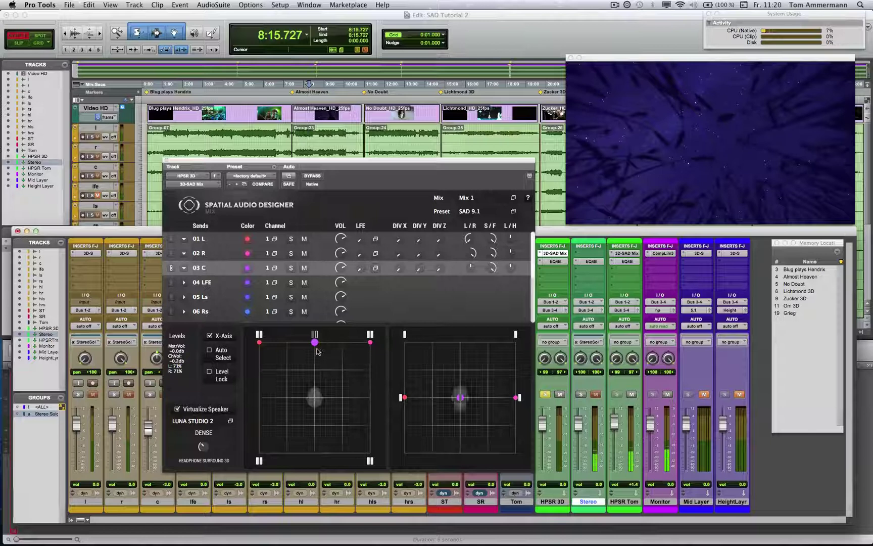
left_click_drag(315, 343, 370, 342)
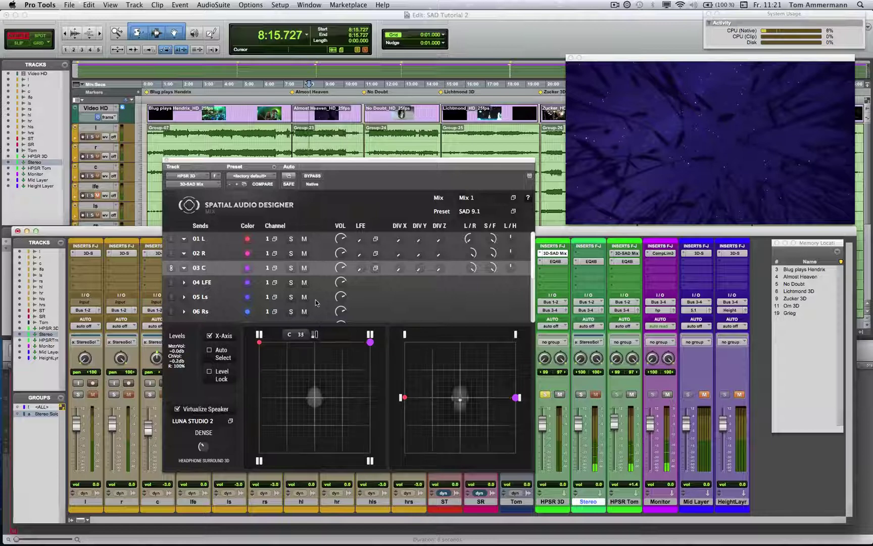
left_click_drag(370, 343, 314, 342)
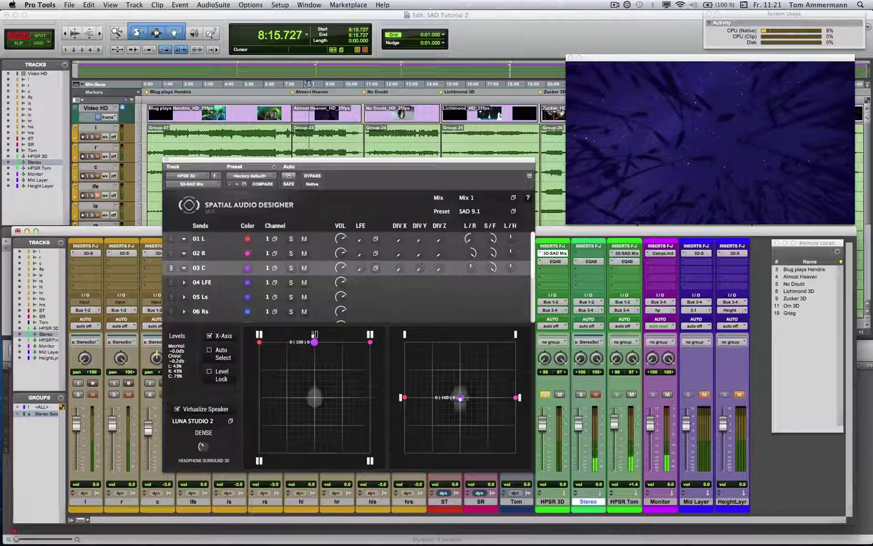
left_click(315, 339)
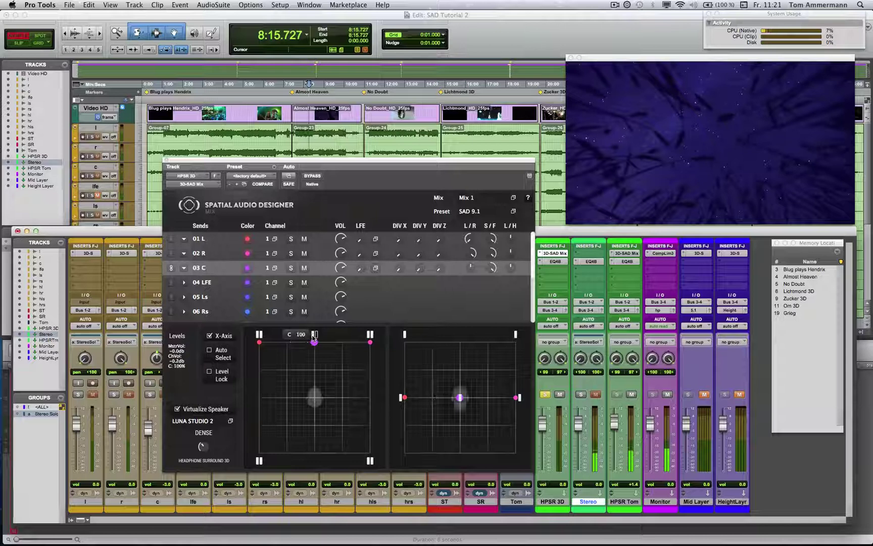
left_click(315, 338)
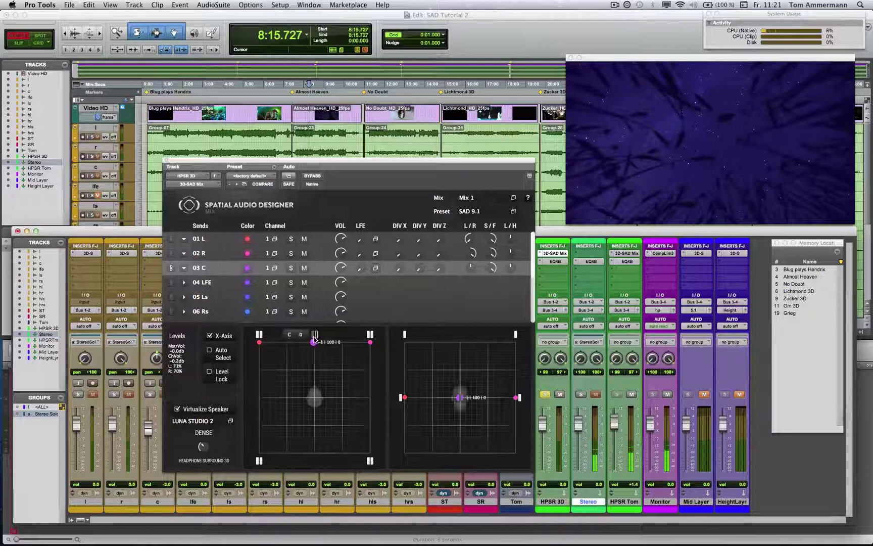
left_click(314, 338)
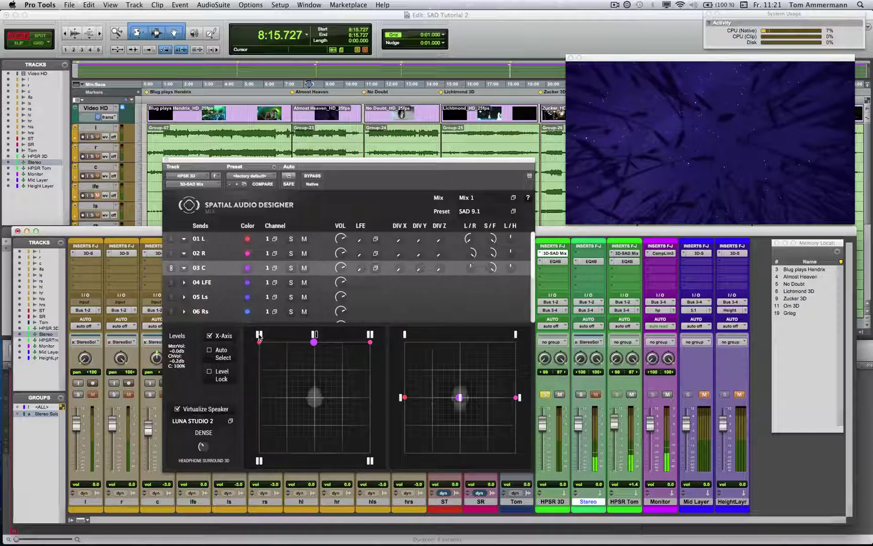
Step: Snap send 03 C hard left, back to front centre (0 | 100 | 0), then drag its dot
mouse_move(258, 337)
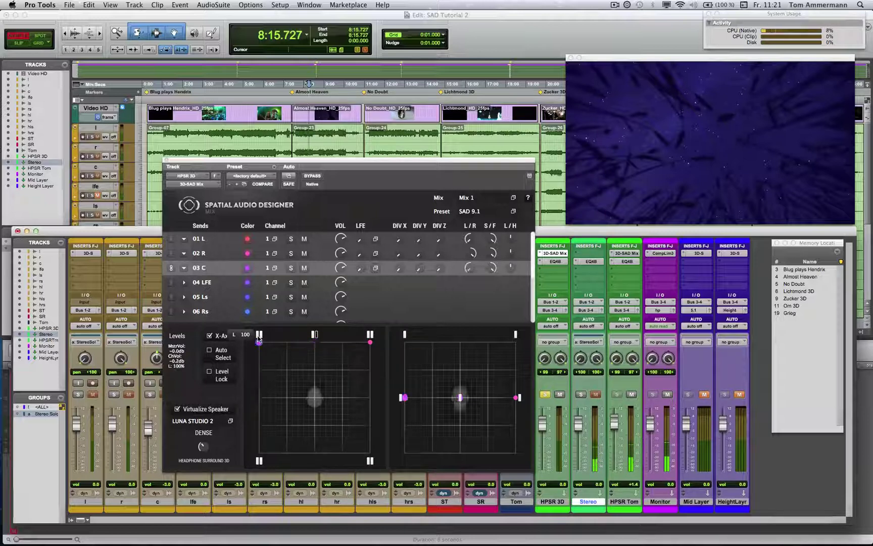
left_click(259, 337)
mouse_move(313, 339)
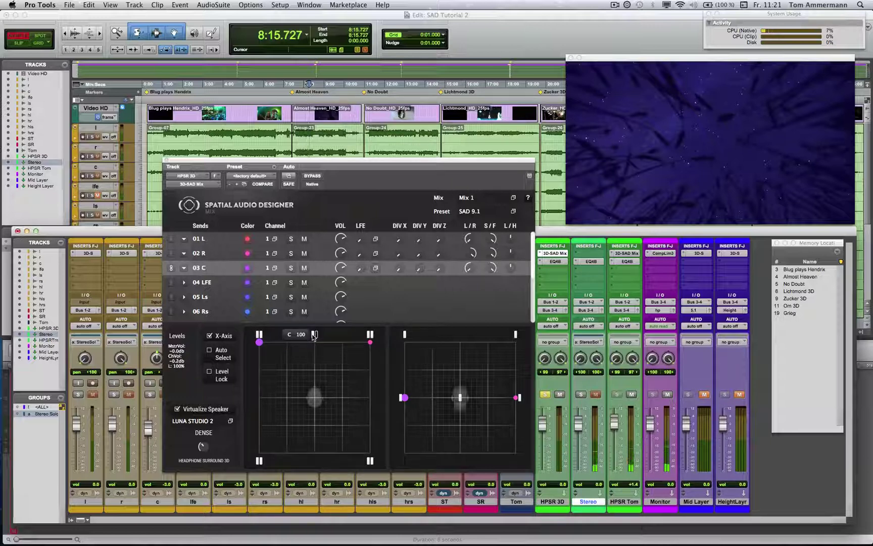
left_click(313, 338)
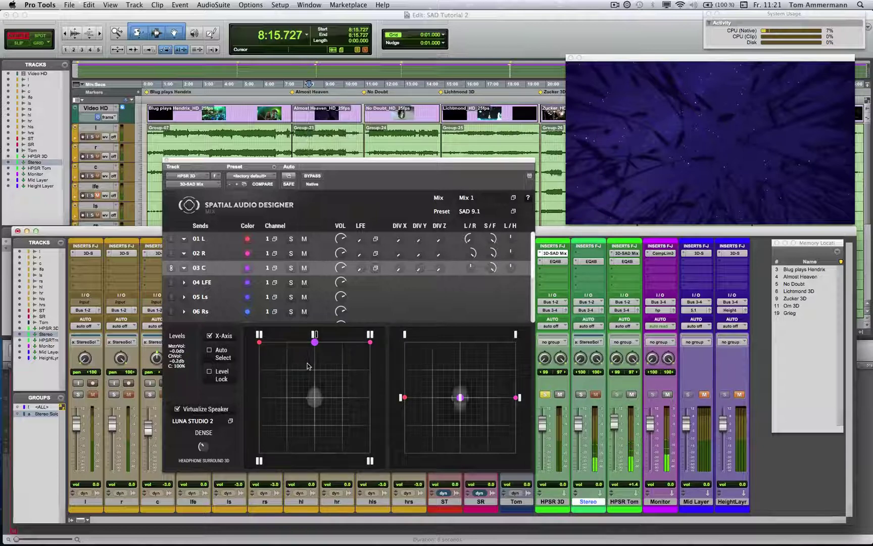
mouse_move(315, 342)
left_mouse_down()
mouse_move(303, 345)
mouse_move(300, 372)
mouse_move(340, 403)
mouse_move(359, 403)
mouse_move(323, 425)
mouse_move(293, 427)
mouse_move(303, 347)
mouse_move(315, 343)
left_mouse_up()
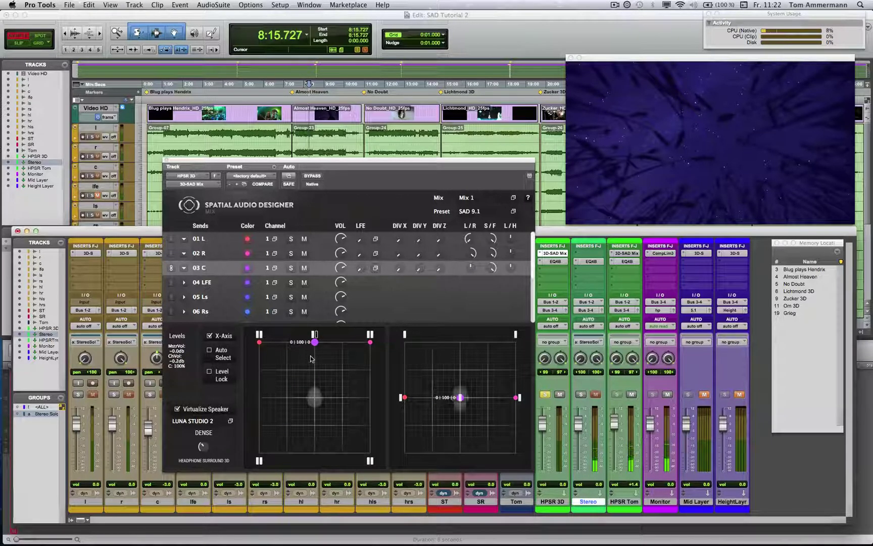
Step: Pan 03 C to front-left (-100 | 100 | 0), testing the X-Axis lock, then enable Auto Select
left_click(209, 336)
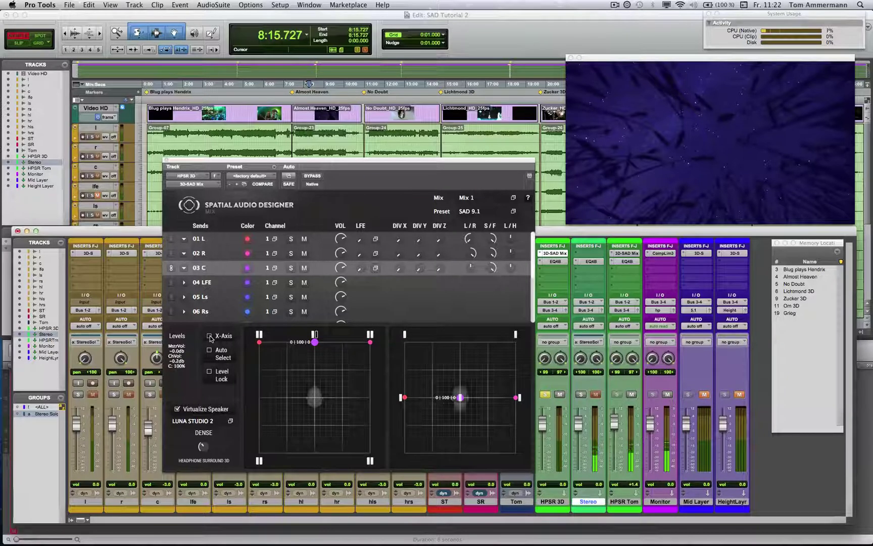
mouse_move(315, 343)
left_mouse_down()
mouse_move(315, 360)
mouse_move(315, 342)
left_mouse_up()
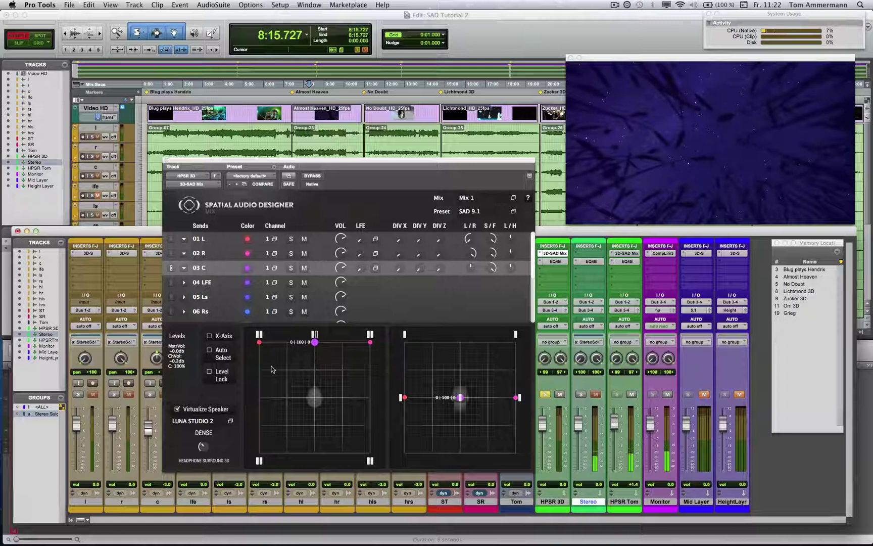
left_click(210, 336)
left_click_drag(315, 342, 260, 342)
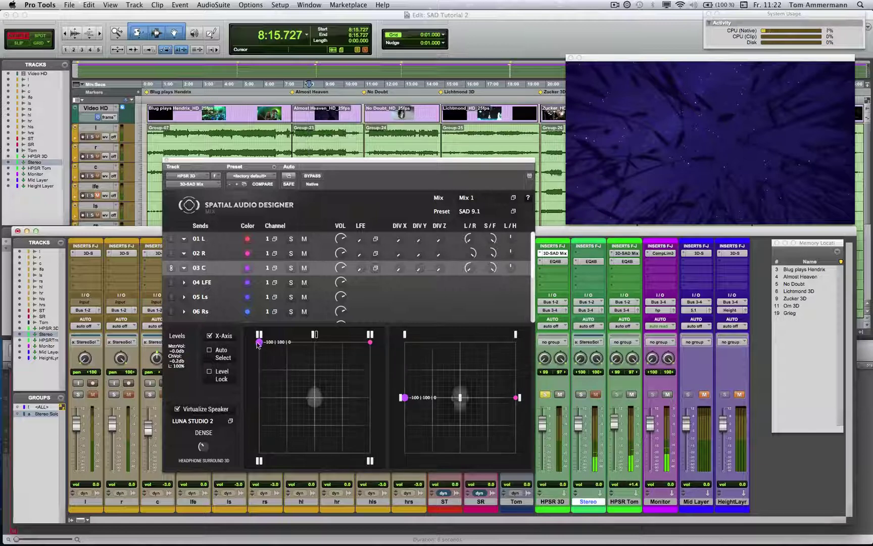
mouse_move(258, 345)
left_mouse_down()
mouse_move(275, 360)
mouse_move(312, 344)
mouse_move(273, 362)
mouse_move(258, 343)
left_mouse_up()
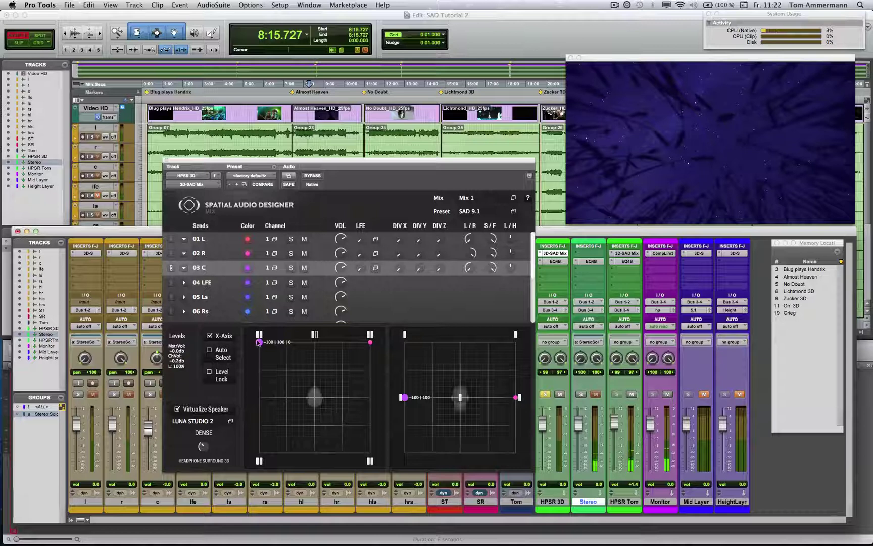
left_click(209, 336)
left_click(210, 351)
Step: Drag the 03 C source back to front centre at 0 | 100 | 0
left_click_drag(270, 374, 323, 374)
left_click(209, 351)
left_click(314, 349)
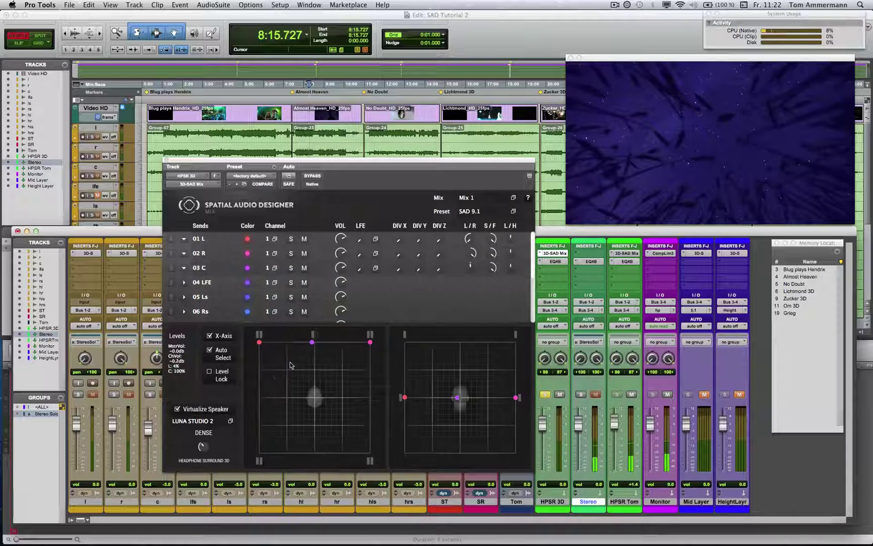
mouse_move(312, 343)
left_mouse_down()
mouse_move(304, 351)
mouse_move(349, 384)
mouse_move(362, 383)
mouse_move(313, 342)
left_mouse_up()
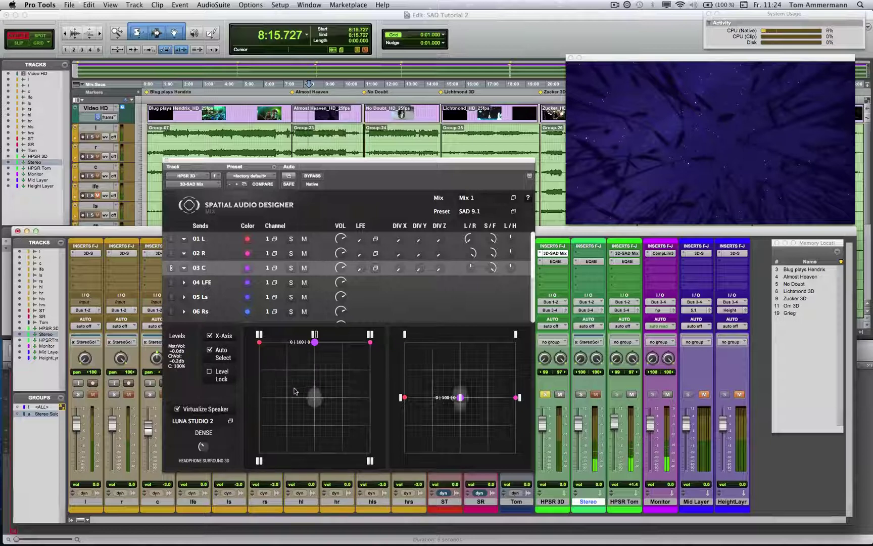
Step: Turn Auto Select off and reselect send 03 C via the 02 R row
left_click(209, 351)
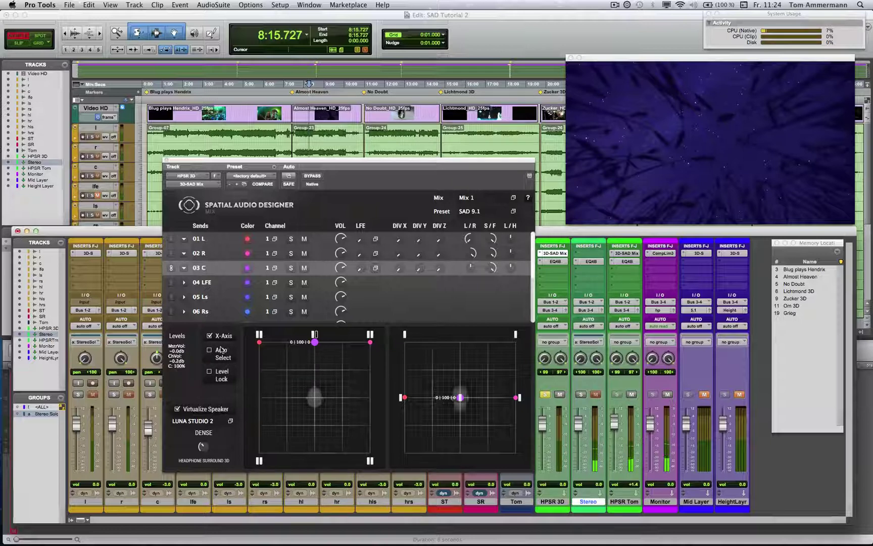
left_click(217, 252)
left_click(219, 271)
Step: Enable Level Lock and show the LUNA STUDIO 2 room location list
left_click(228, 374)
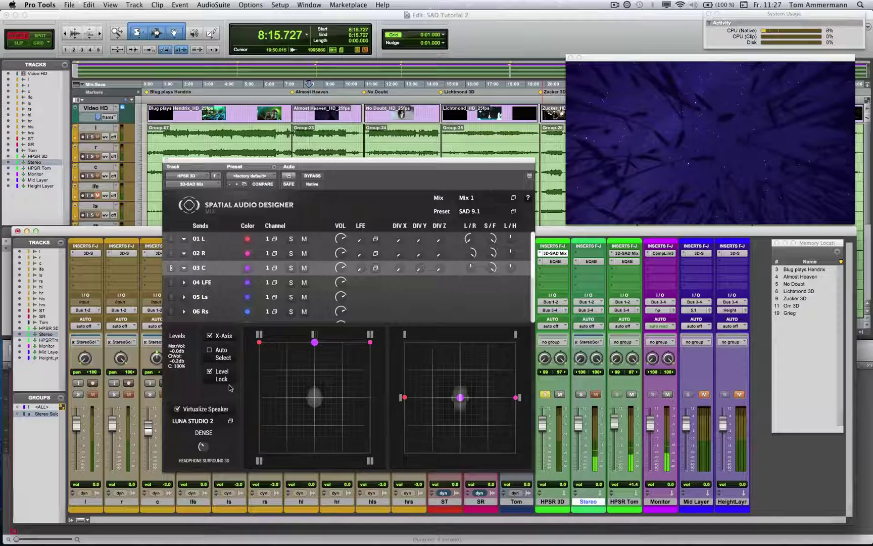
left_click(231, 422)
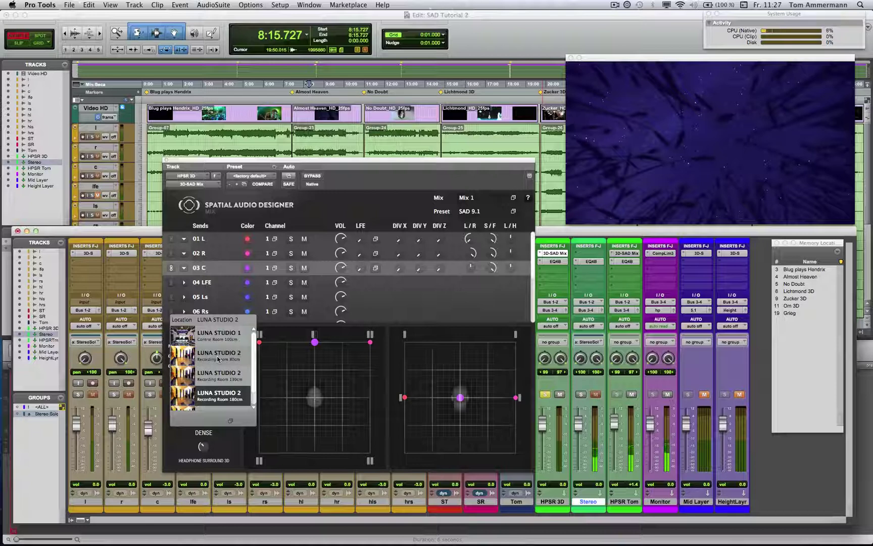
Step: Dismiss the location list with LUNA STUDIO 2 still the virtual room
left_click(230, 422)
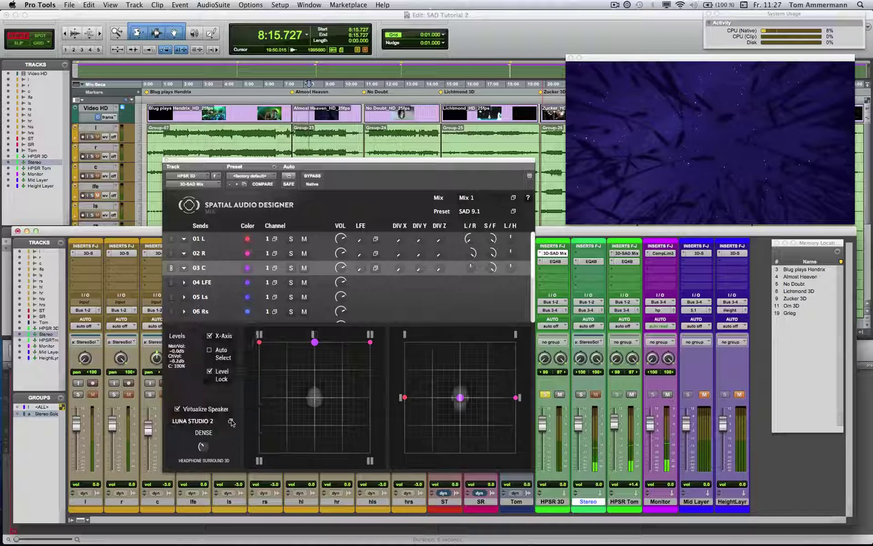
mouse_move(204, 447)
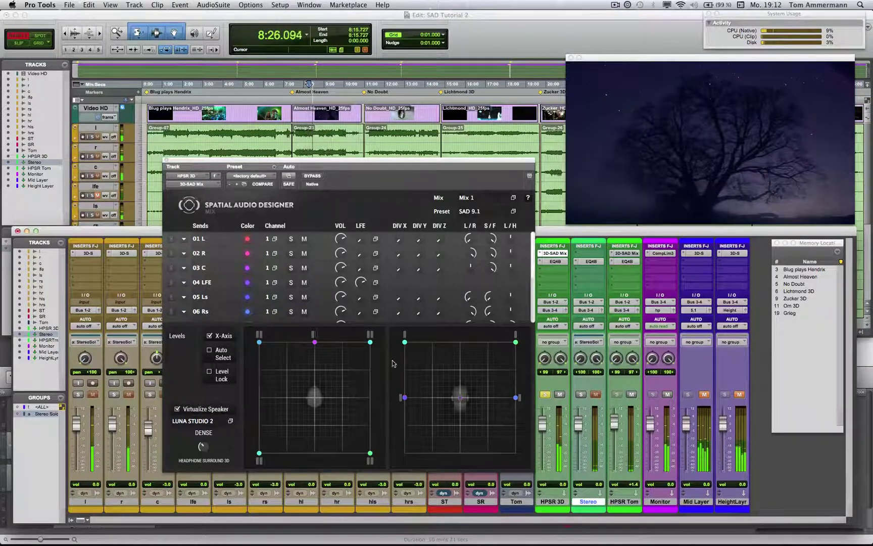
Step: Solo Stereo, then HPSR 3D, solo sends 01 L and 03 C, then unsolo both
left_click(581, 394)
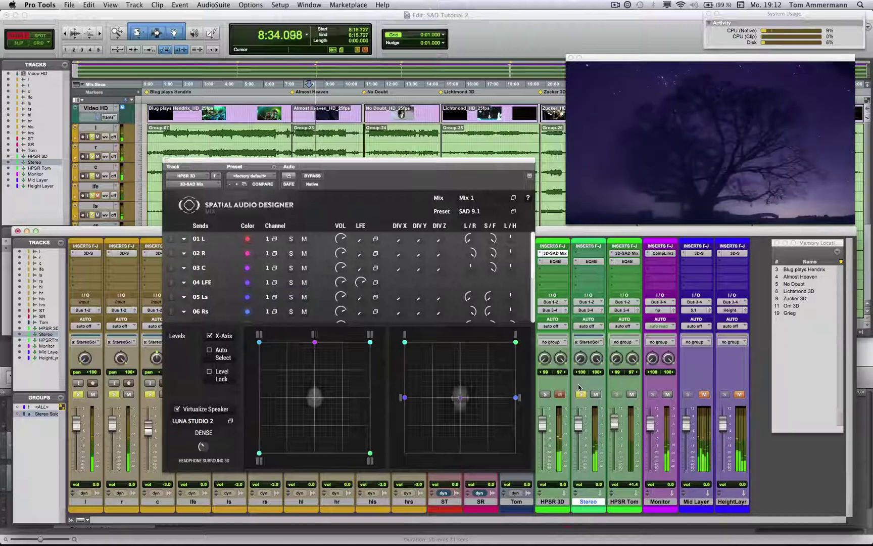
left_click(544, 395)
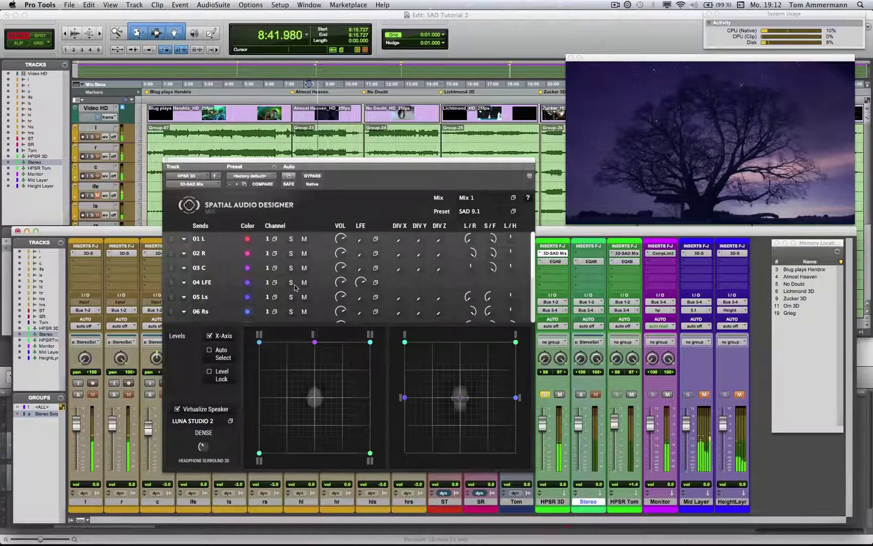
left_click(291, 239)
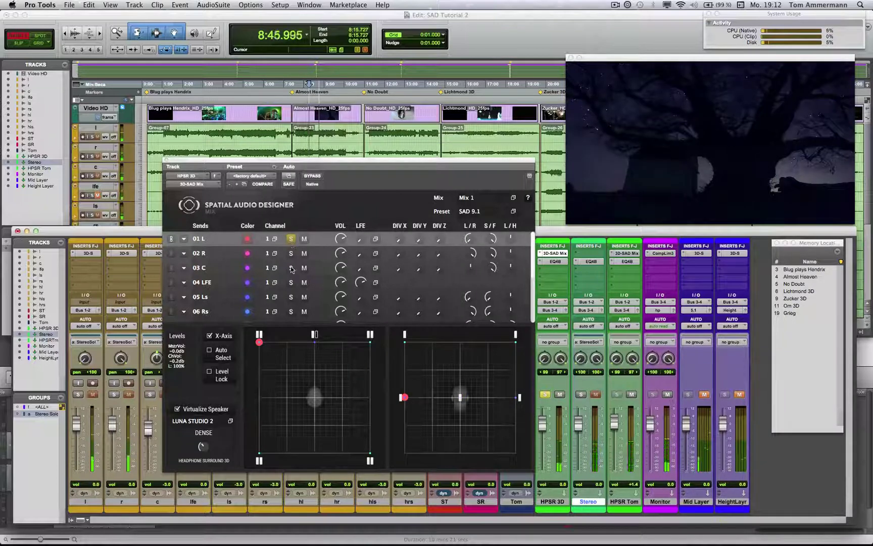
left_click(292, 268)
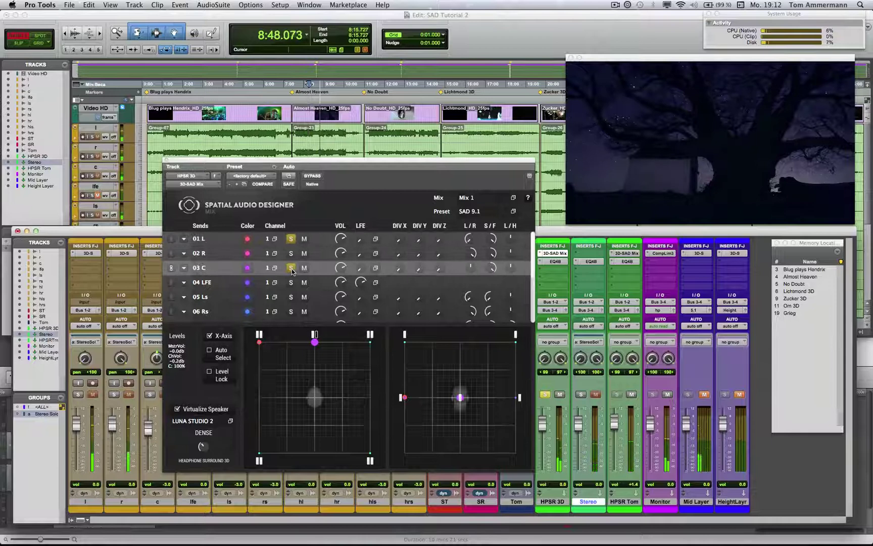
left_click(291, 239)
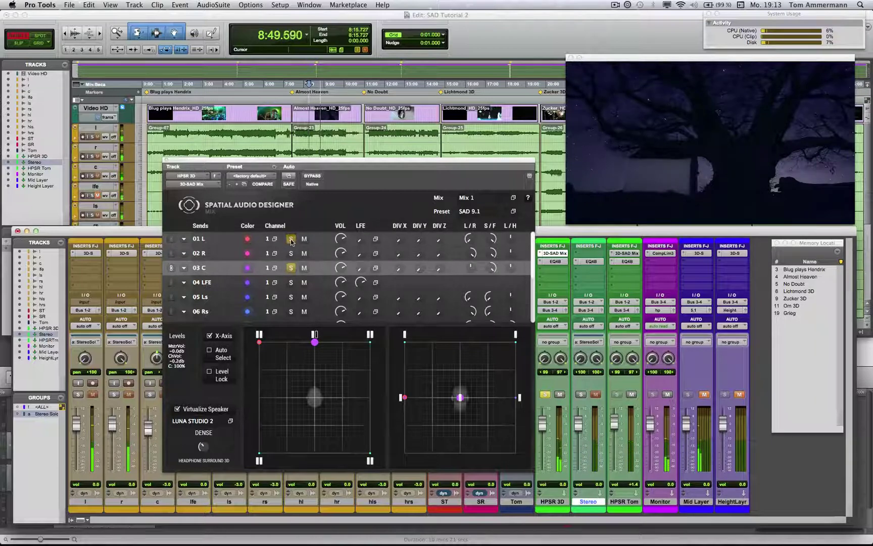
left_click(291, 269)
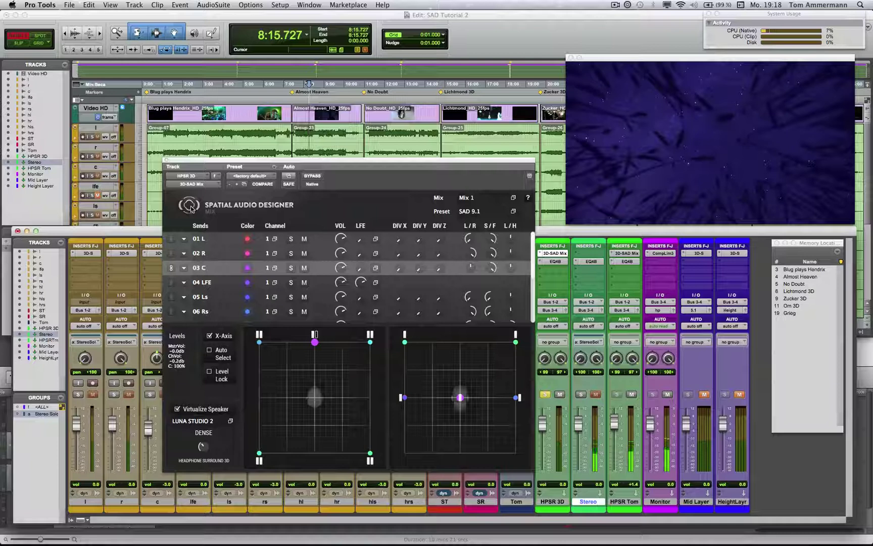
Step: Enable Virtualize Speaker in HPSR Tom's Spatial Audio Designer, then sweep the Tom source to back-left
left_click(625, 254)
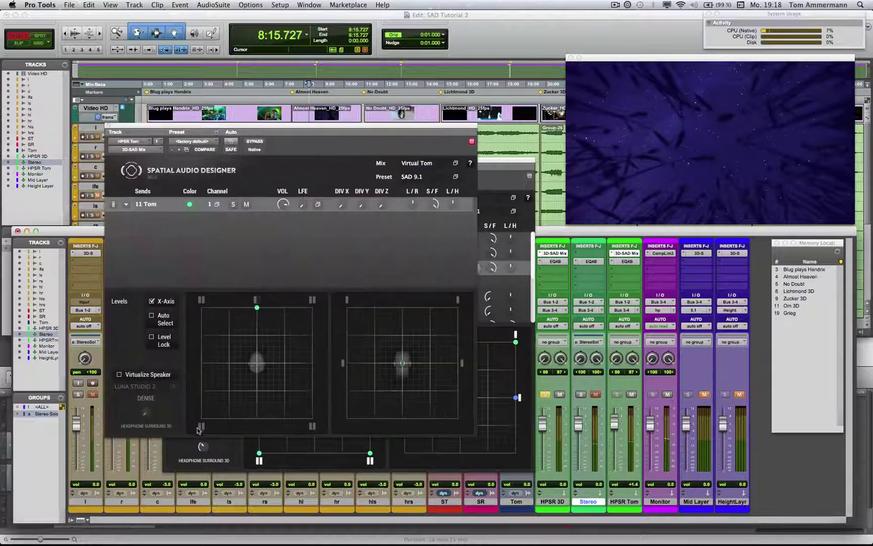
left_click(119, 375)
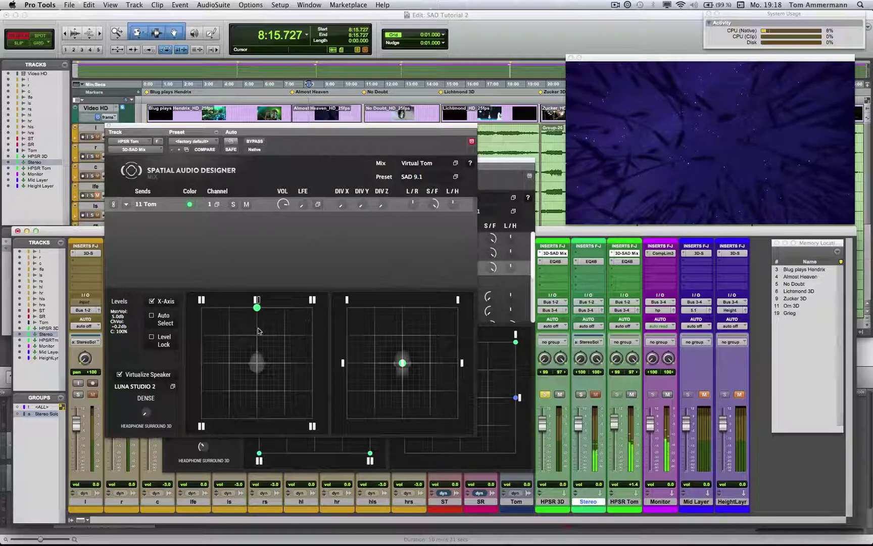
left_click_drag(403, 363, 458, 363)
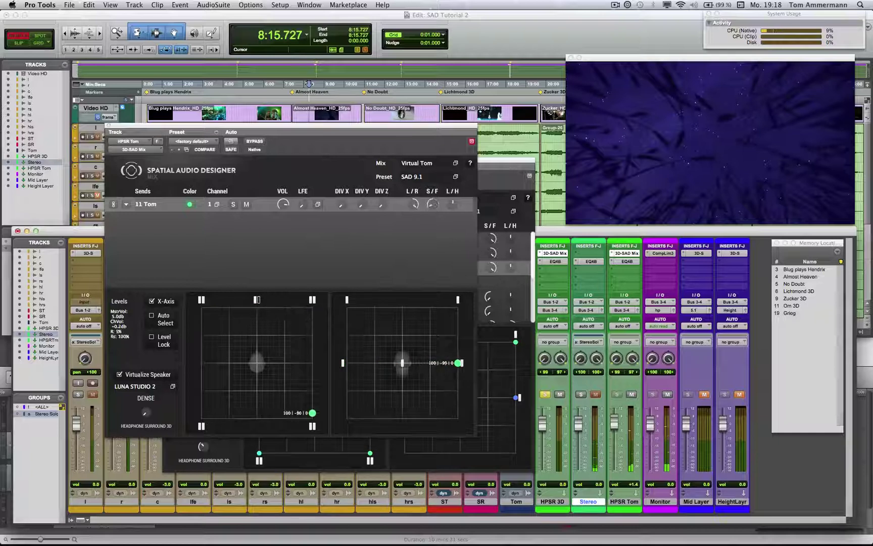
left_click_drag(312, 418, 202, 418)
Step: Move the Tom source through height and corners, ending front-left at -100 | 100 | 0
left_click_drag(346, 363, 346, 307)
left_click_drag(202, 418, 312, 317)
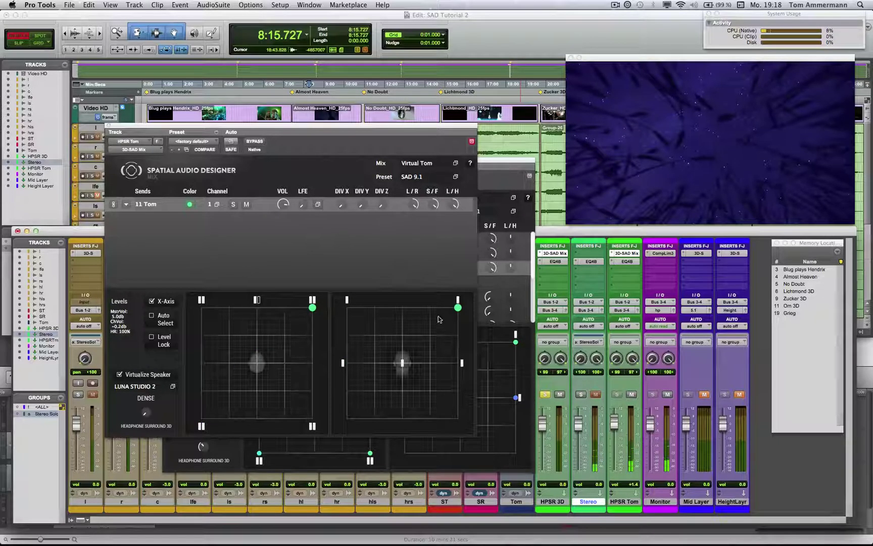
left_click_drag(457, 307, 458, 363)
left_click_drag(313, 307, 202, 308)
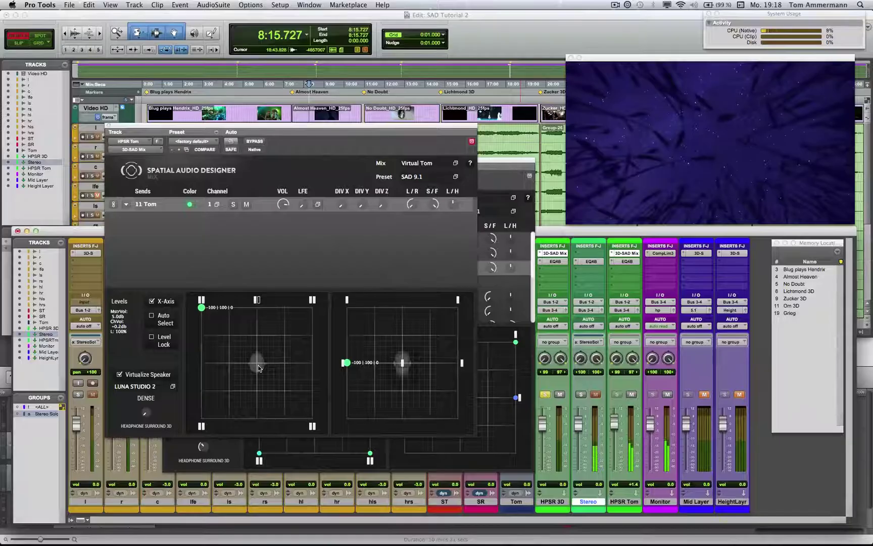